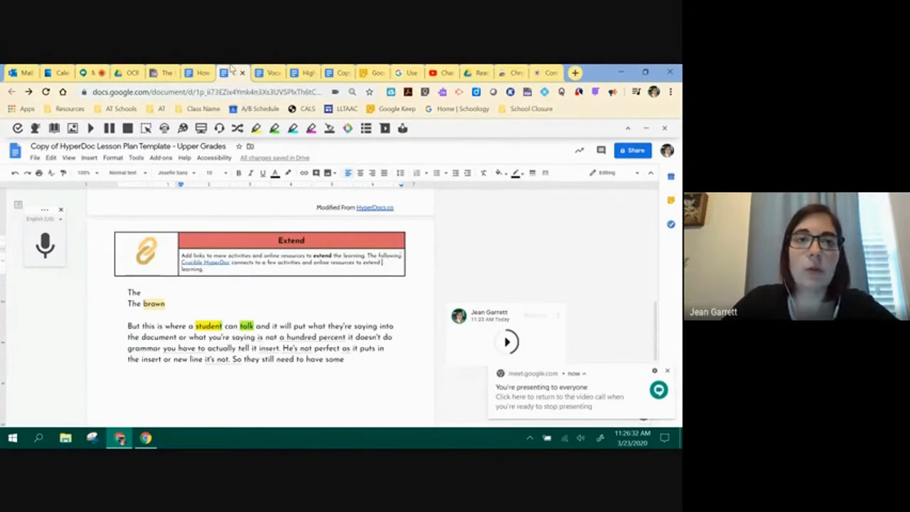
# Step: Delete the dictated text below the Extend table and dismiss the presenting notification
pyautogui.scroll(15, 553, 249)
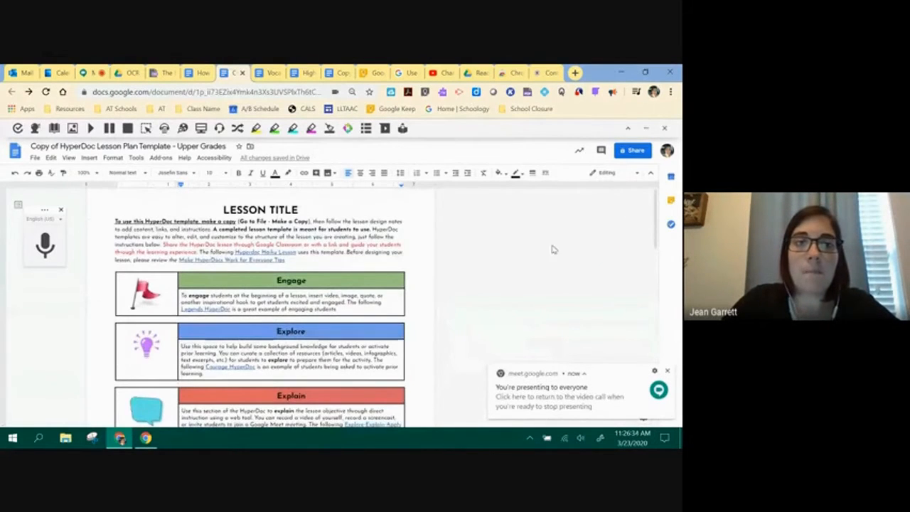
pyautogui.scroll(-15, 611, 260)
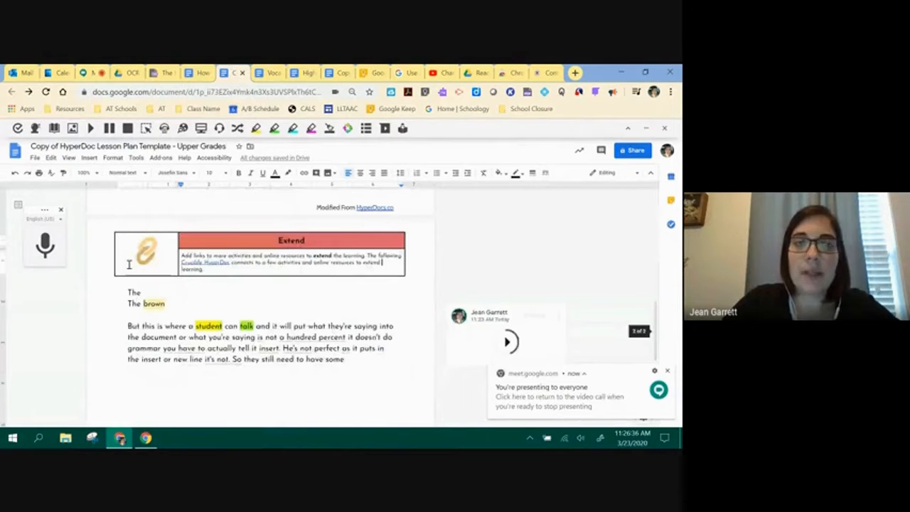
pyautogui.moveTo(386, 356); pyautogui.dragTo(130, 270)
pyautogui.press('BackSpace')
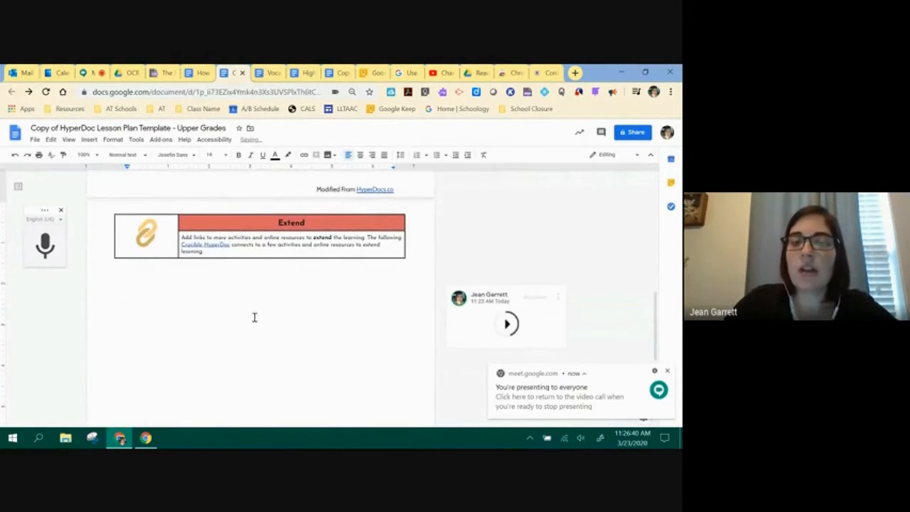
pyautogui.scroll(15, 660, 350)
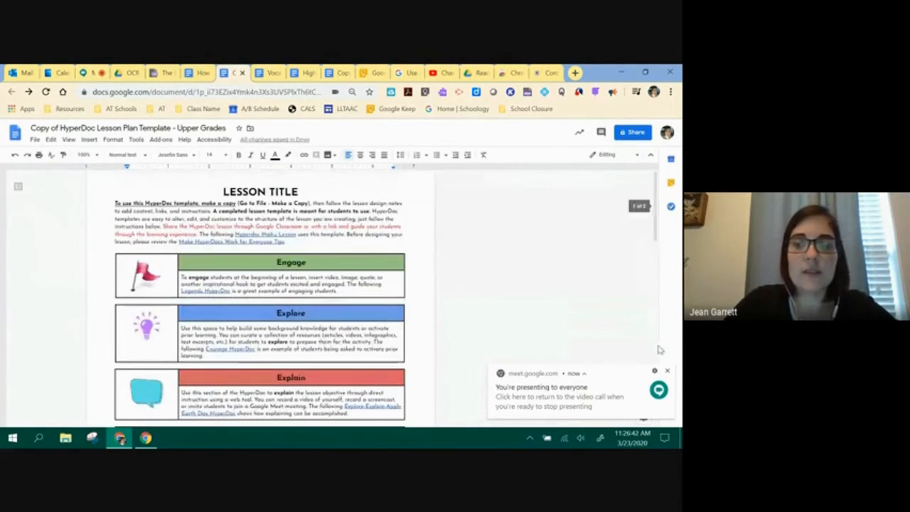
pyautogui.click(668, 371)
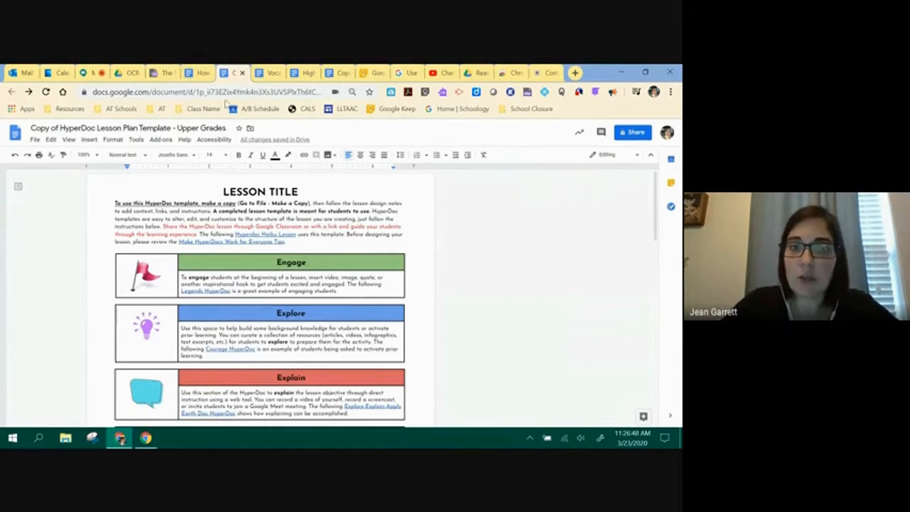
# Step: Launch the Grackle Docs add-on, choose the school account and grant it the requested access
pyautogui.click(162, 139)
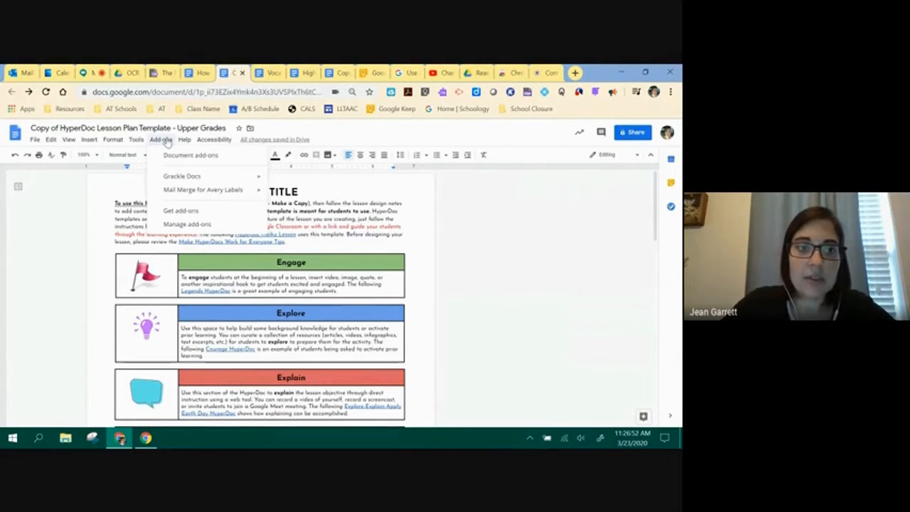
pyautogui.moveTo(189, 181)
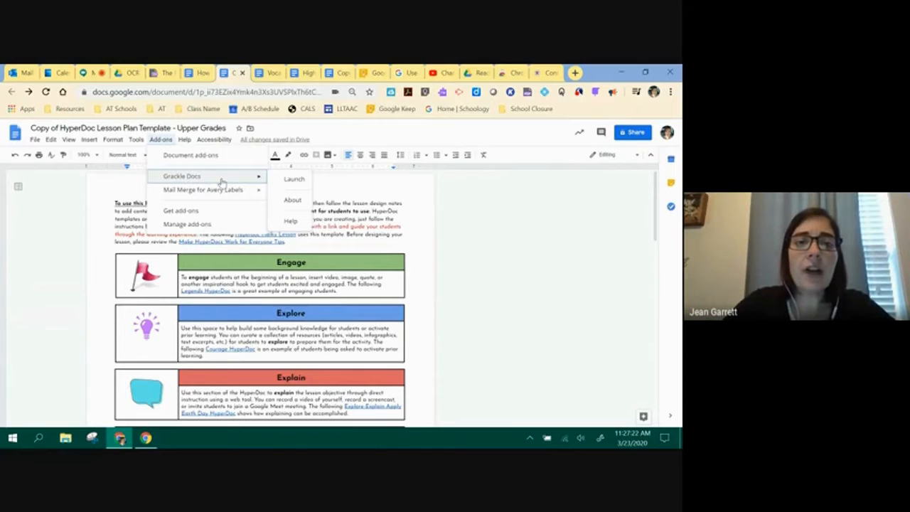
pyautogui.click(293, 180)
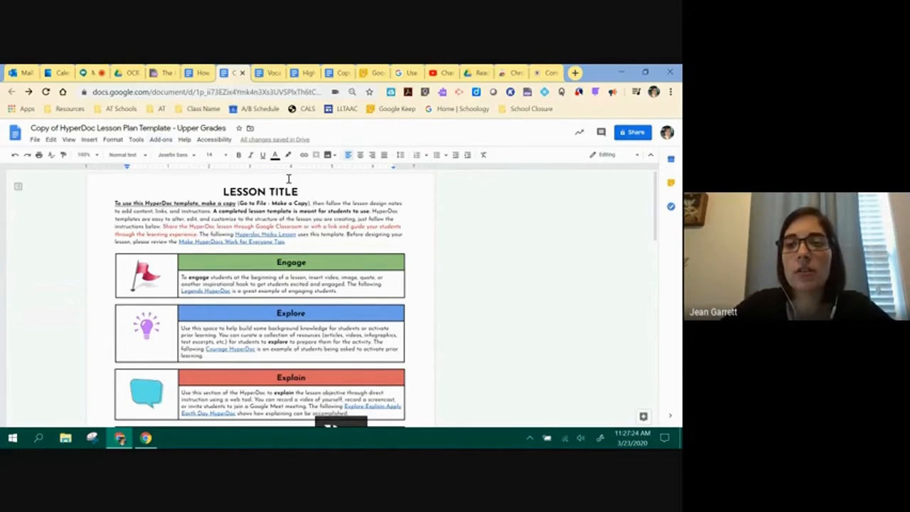
pyautogui.click(544, 298)
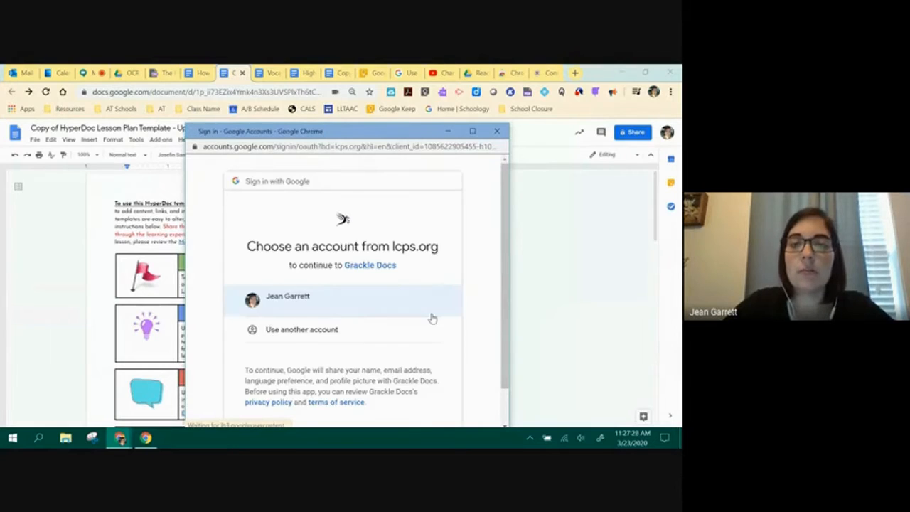
pyautogui.click(363, 295)
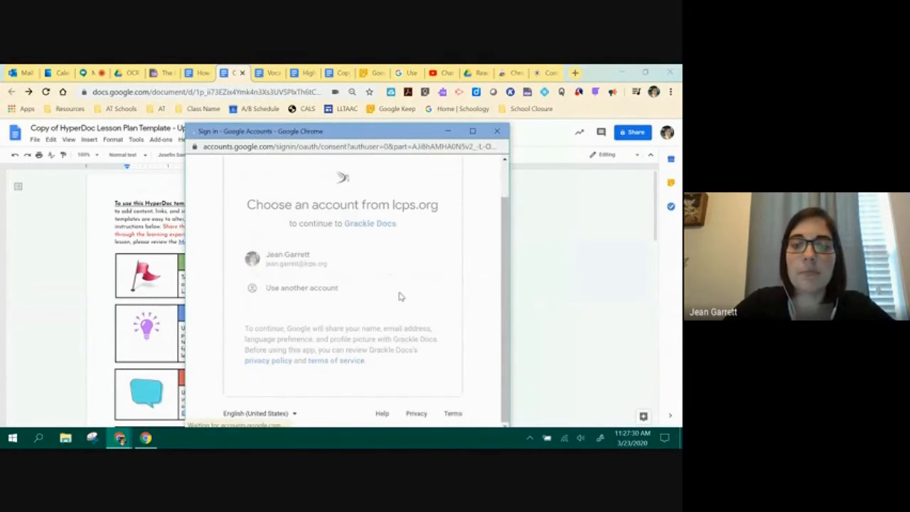
pyautogui.scroll(-5, 400, 296)
pyautogui.click(418, 353)
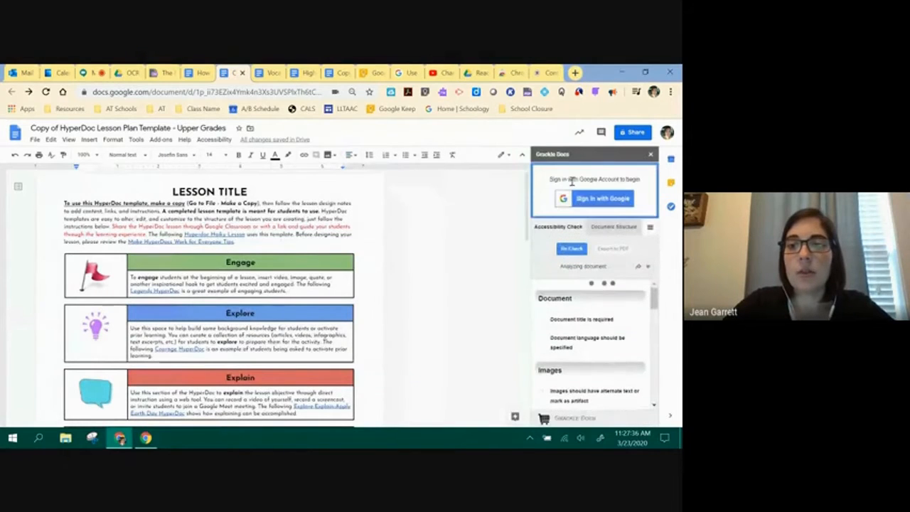
# Step: Sign in to Grackle Docs with the same Google account and approve the access request
pyautogui.click(584, 205)
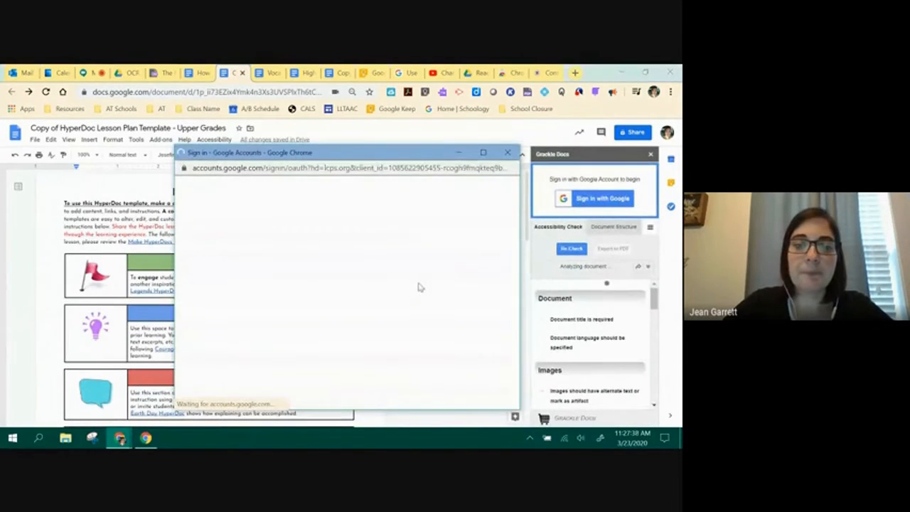
pyautogui.click(281, 326)
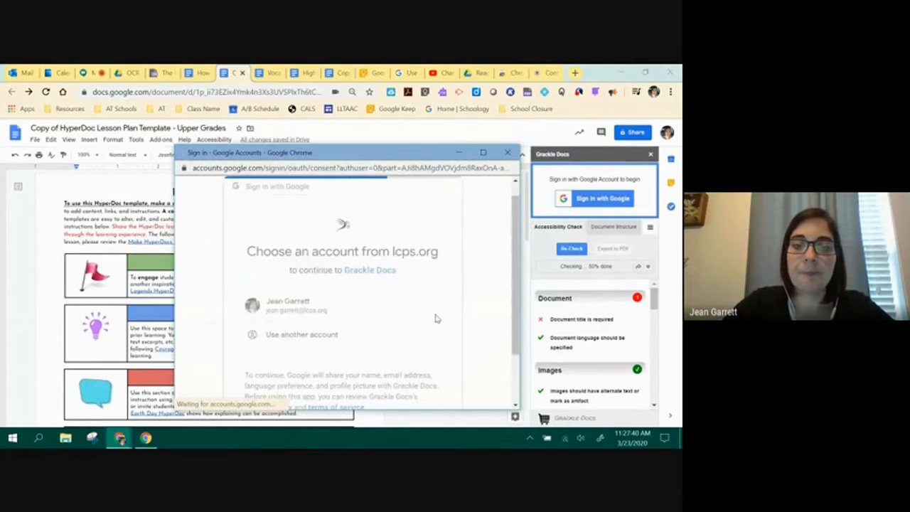
pyautogui.scroll(-5, 377, 348)
pyautogui.click(418, 332)
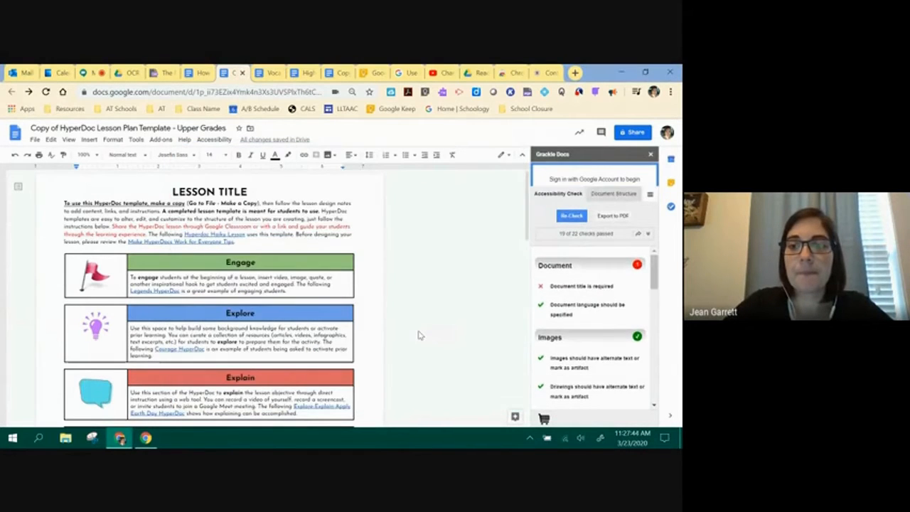
# Step: Examine the accessibility check results for the document, images, headings and tables
pyautogui.scroll(-8, 418, 335)
pyautogui.scroll(5, 384, 289)
pyautogui.scroll(4, 385, 289)
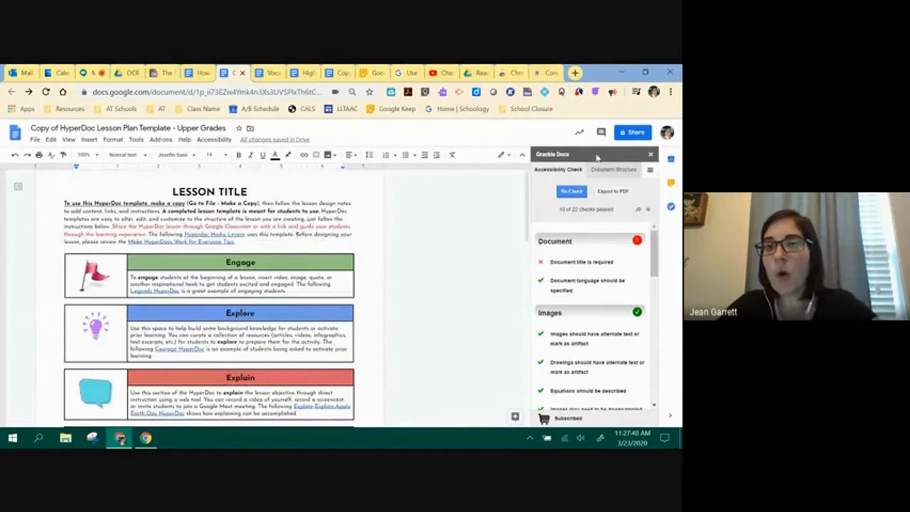
pyautogui.scroll(-2, 594, 302)
pyautogui.scroll(-2, 596, 306)
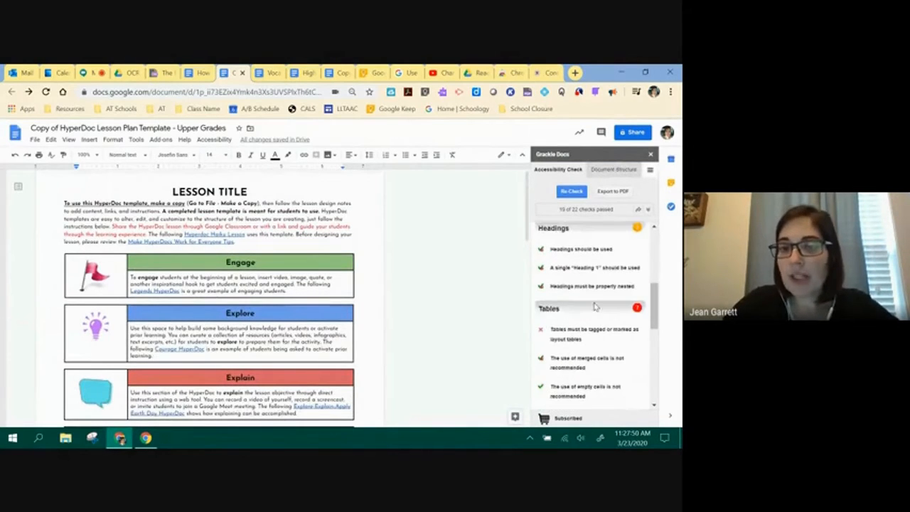
pyautogui.scroll(-2, 596, 306)
pyautogui.scroll(4, 596, 305)
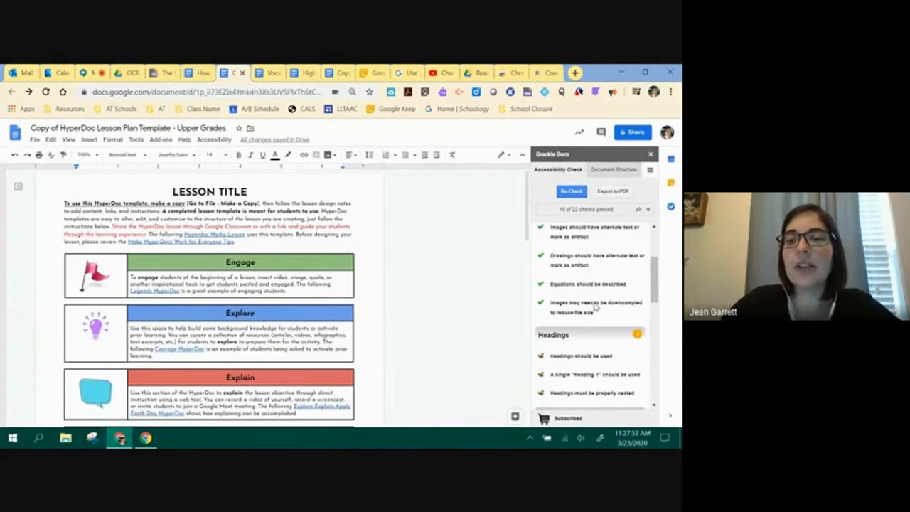
pyautogui.scroll(-2, 635, 320)
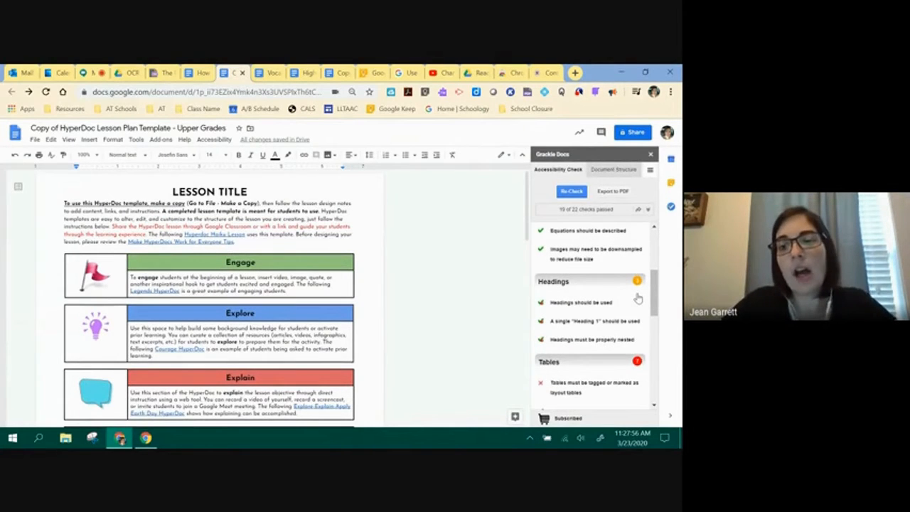
pyautogui.scroll(-2, 638, 300)
pyautogui.scroll(1, 638, 299)
pyautogui.scroll(-1, 638, 299)
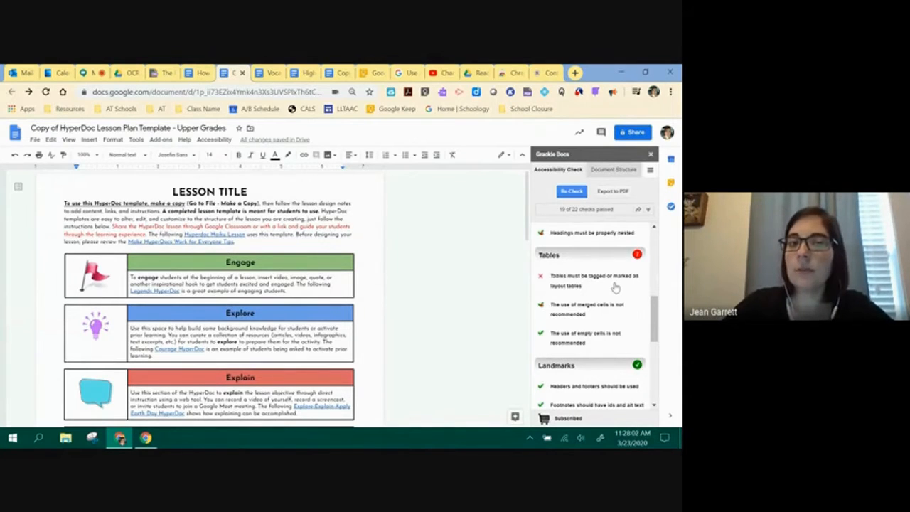
pyautogui.scroll(1, 615, 286)
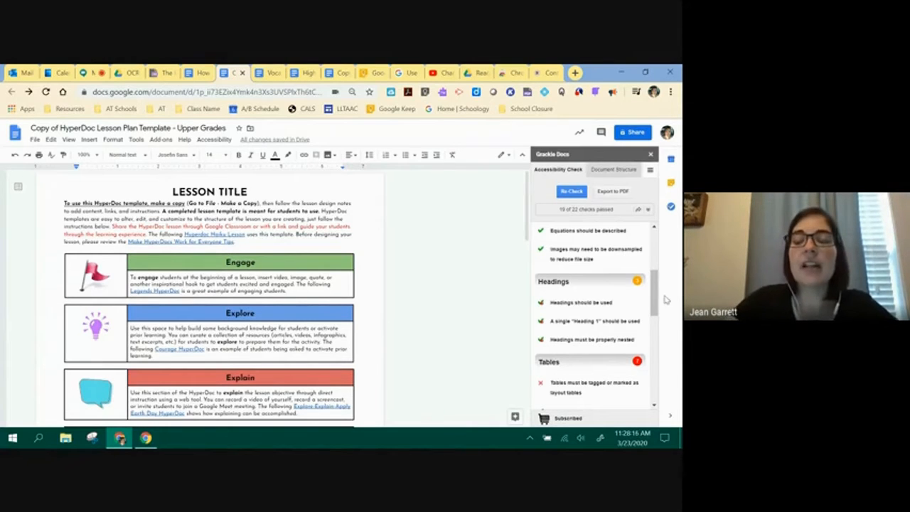
pyautogui.scroll(-2, 626, 312)
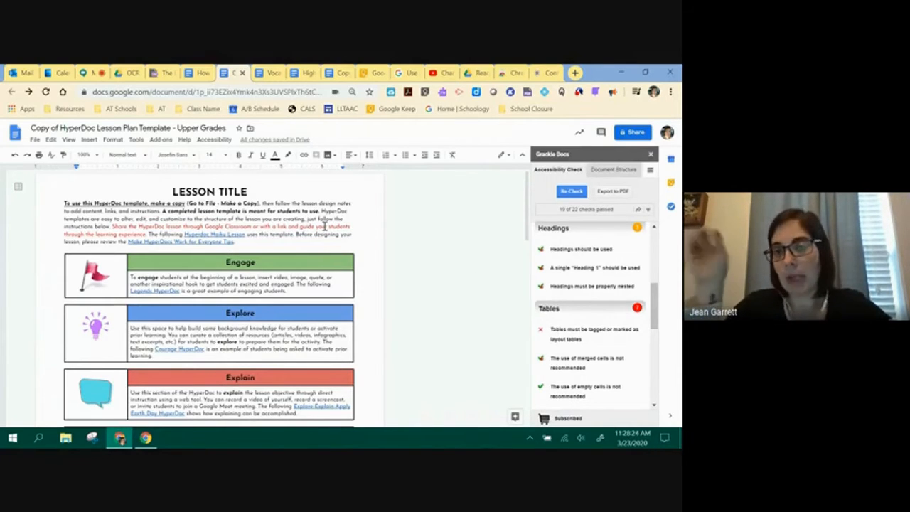
# Step: Review the details of the document title check and its Document Properties, cancelling without updating them
pyautogui.scroll(5, 612, 277)
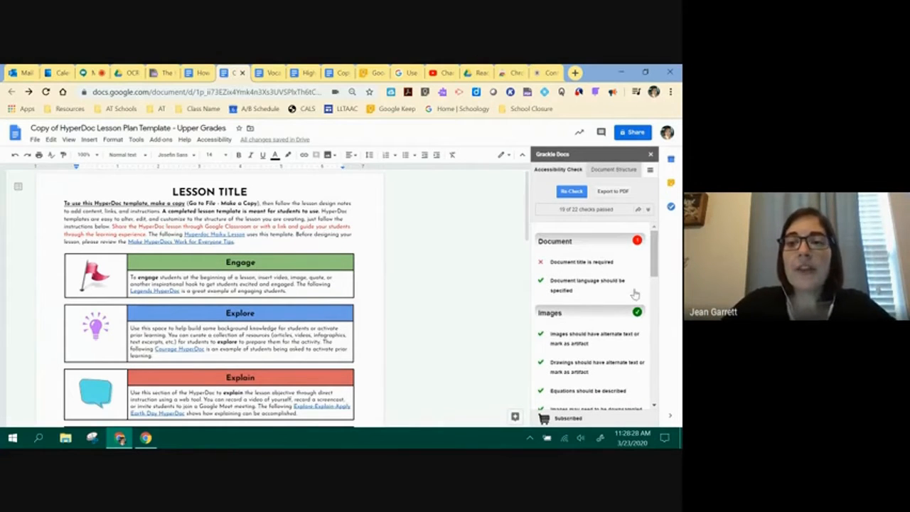
pyautogui.click(604, 263)
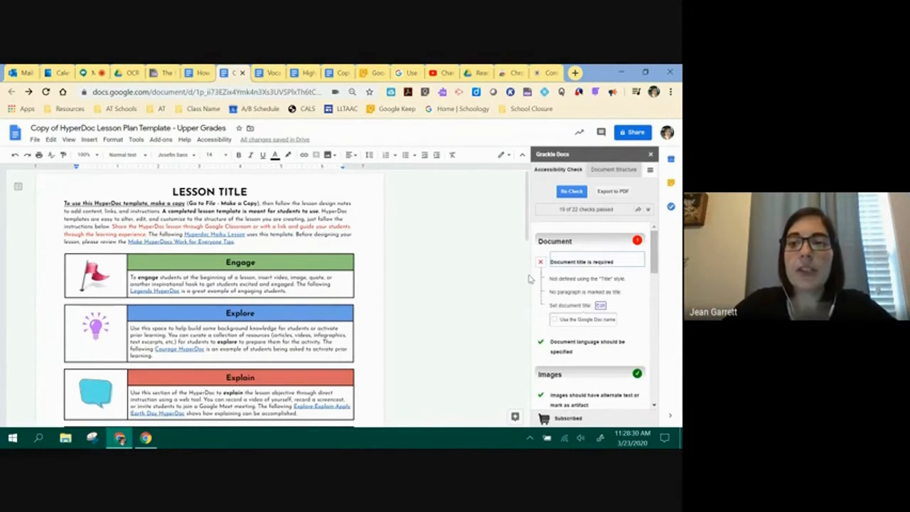
pyautogui.scroll(-2, 501, 274)
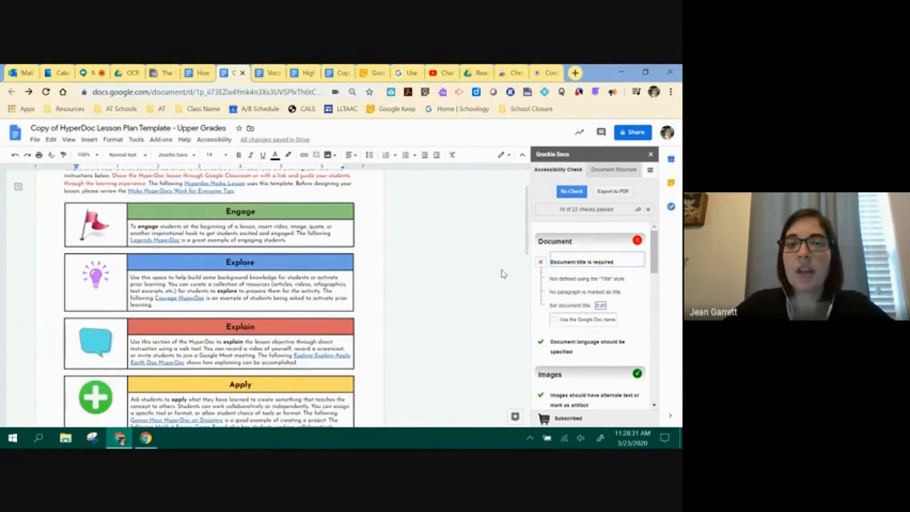
pyautogui.scroll(2, 502, 274)
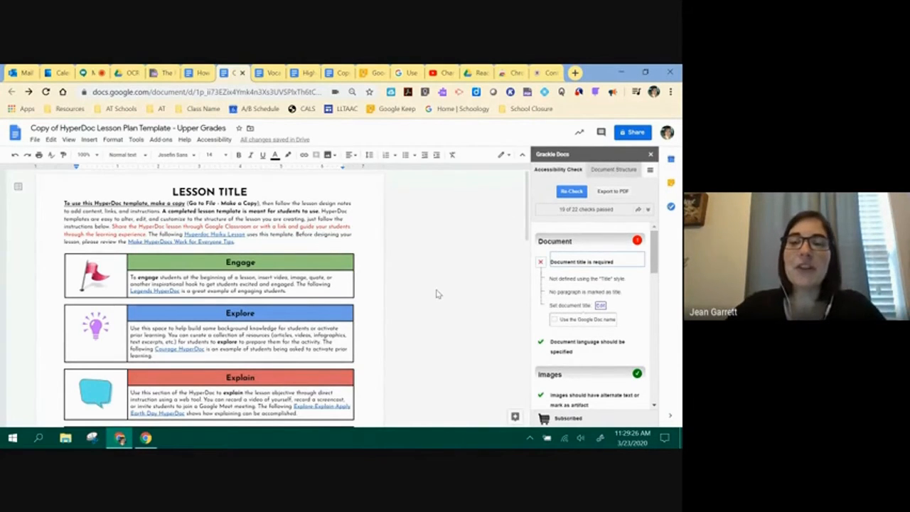
pyautogui.click(600, 306)
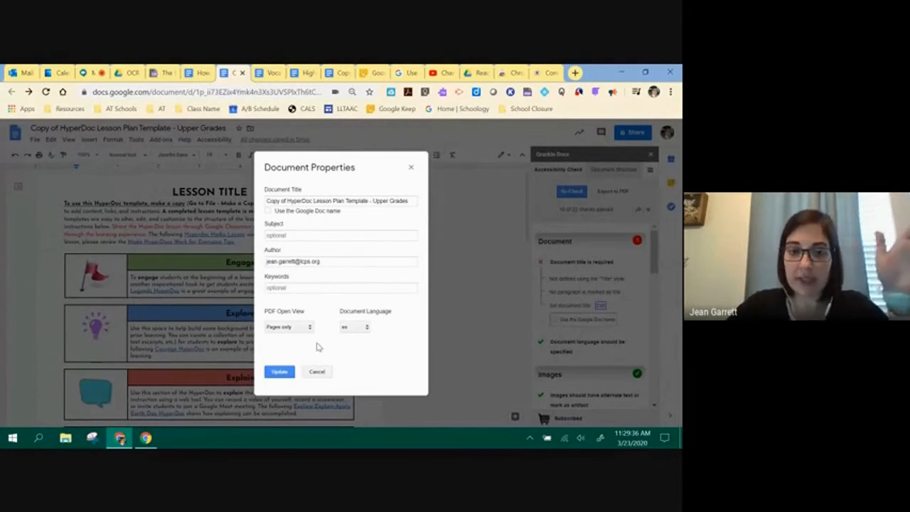
pyautogui.click(317, 372)
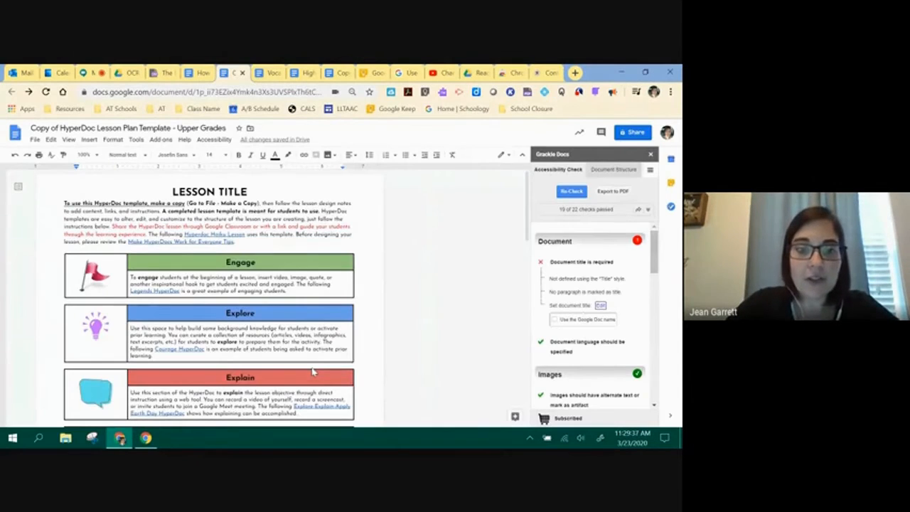
pyautogui.click(558, 263)
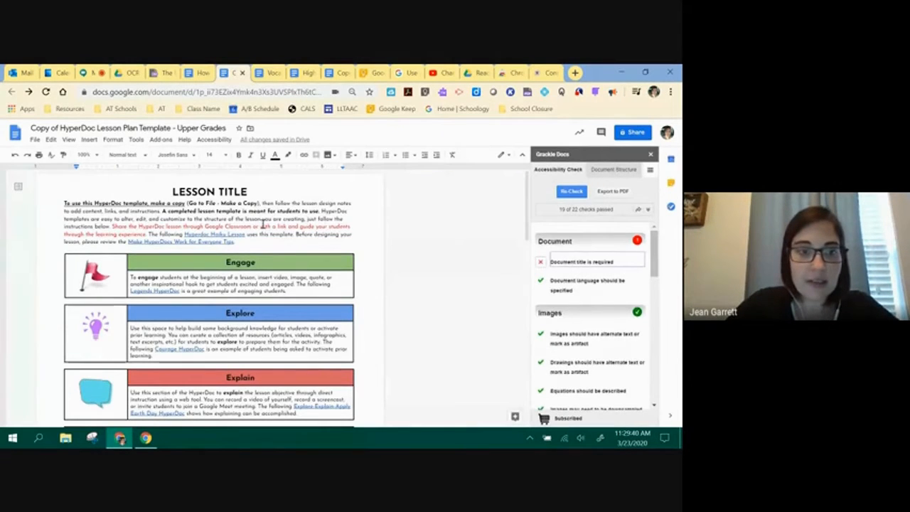
# Step: Apply the Title style to the LESSON TITLE line at the start of the document
pyautogui.moveTo(251, 192); pyautogui.dragTo(181, 193)
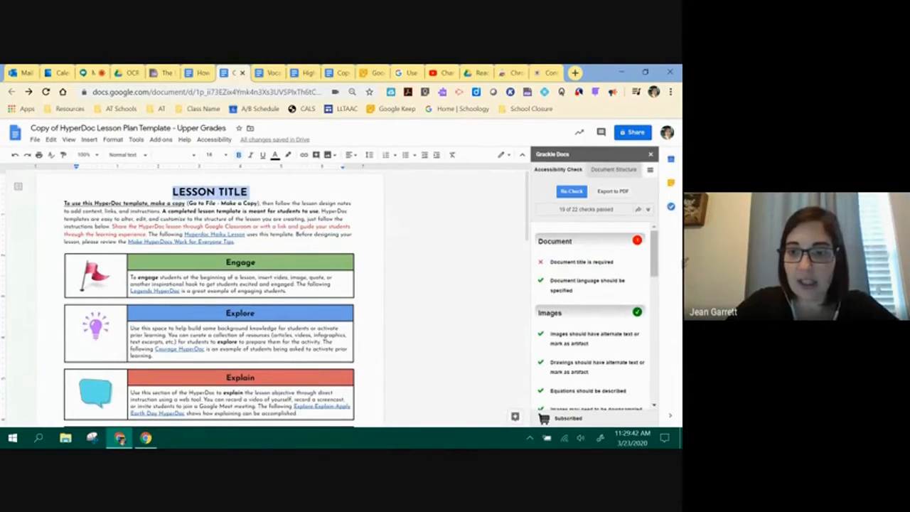
pyautogui.click(592, 262)
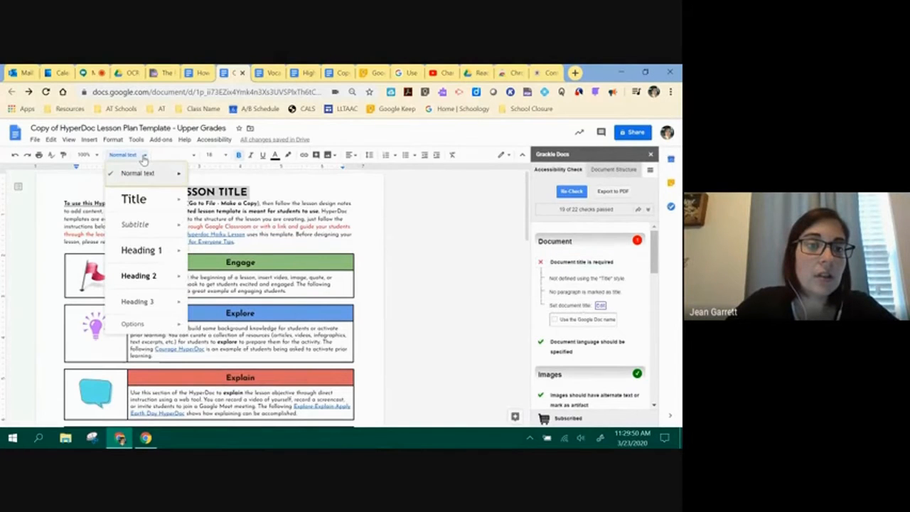
pyautogui.click(144, 202)
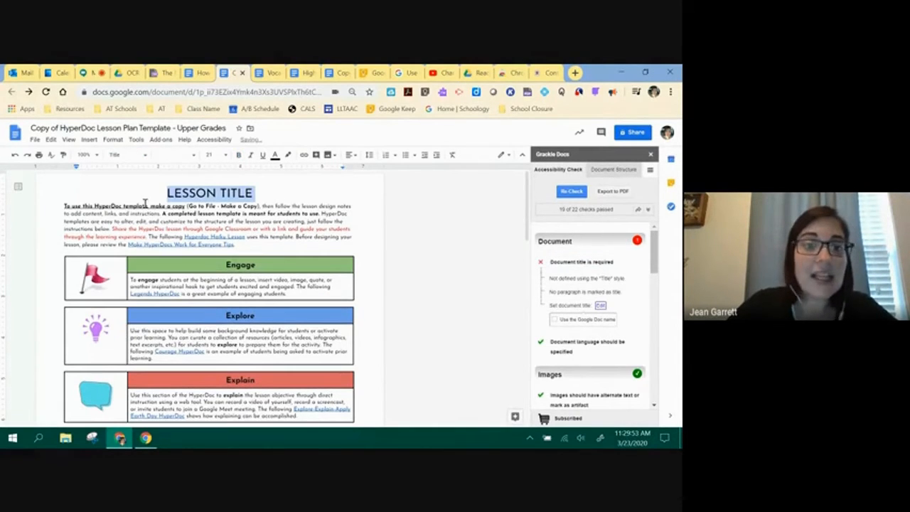
pyautogui.click(315, 234)
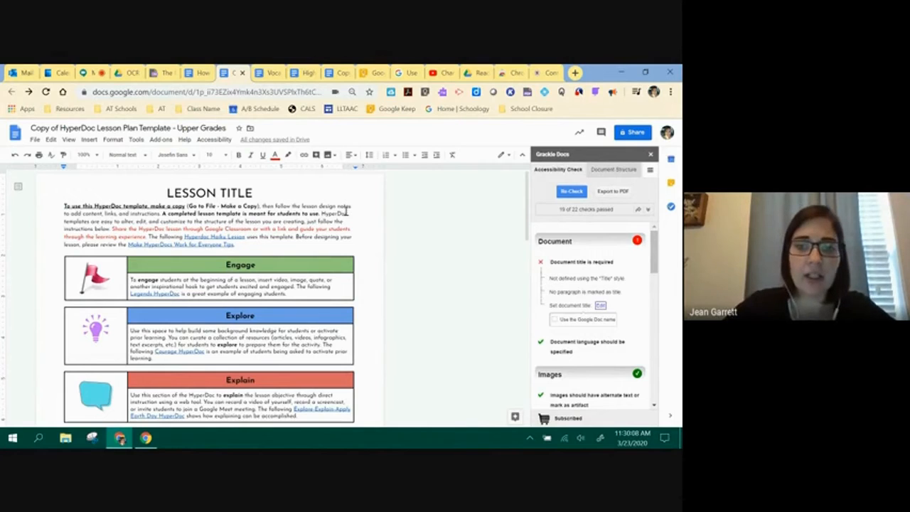
# Step: Expand the check for image alternate text and review the images listed under it
pyautogui.scroll(-5, 625, 297)
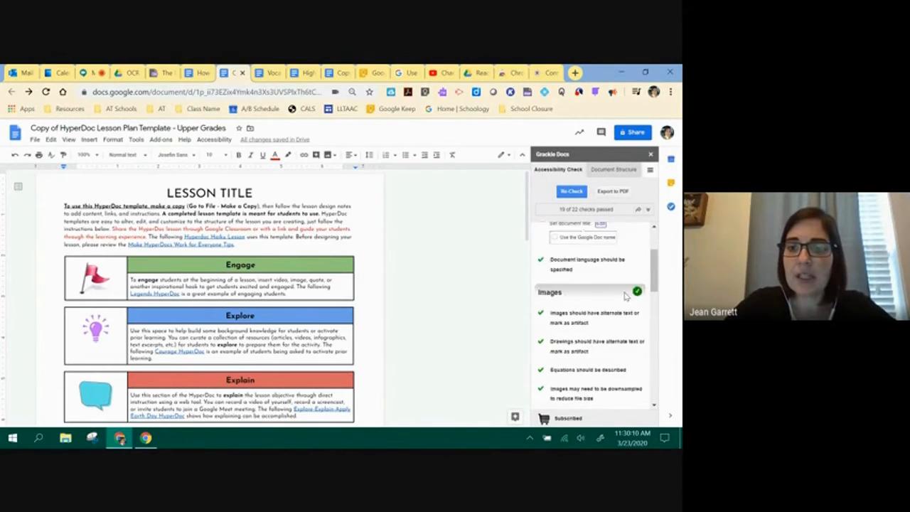
pyautogui.scroll(1, 625, 297)
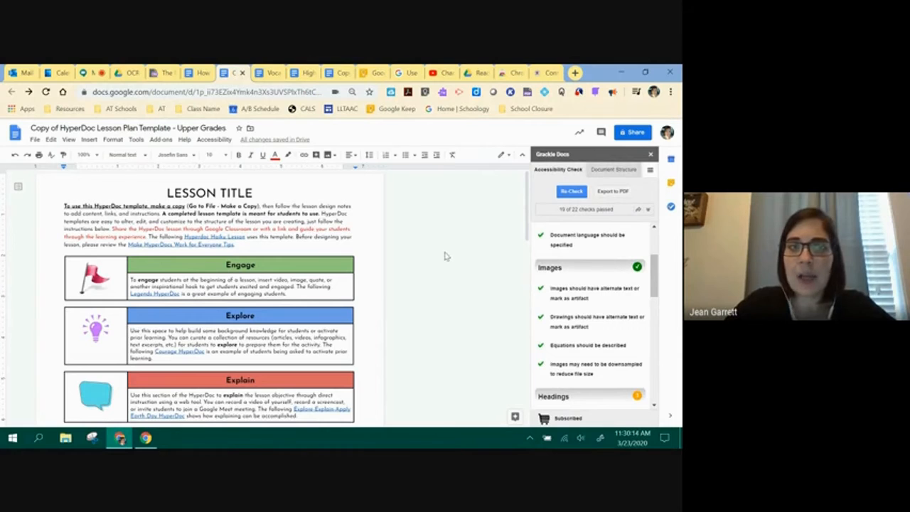
pyautogui.click(568, 293)
pyautogui.scroll(-1, 514, 297)
pyautogui.scroll(1, 491, 299)
pyautogui.scroll(-1, 606, 313)
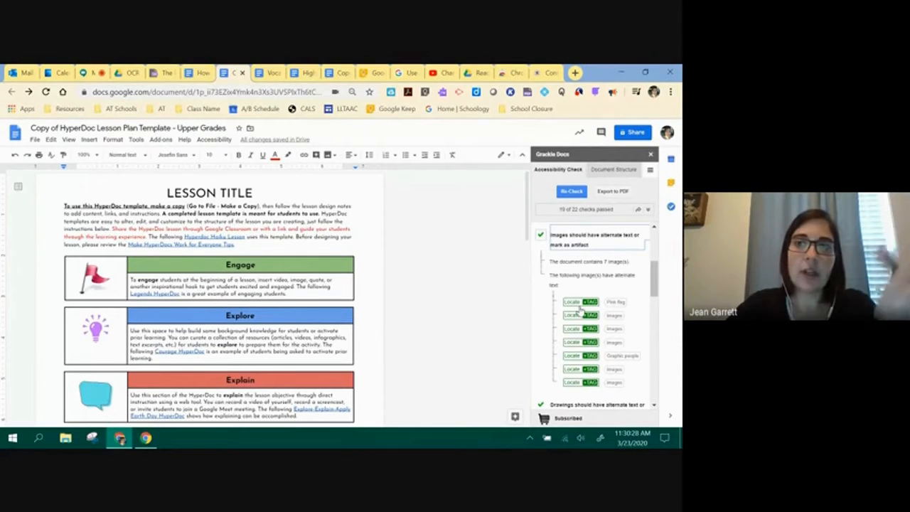
# Step: Review the document's images and the alternate text tag of the flag image beside Engage, closing it without changes
pyautogui.click(104, 283)
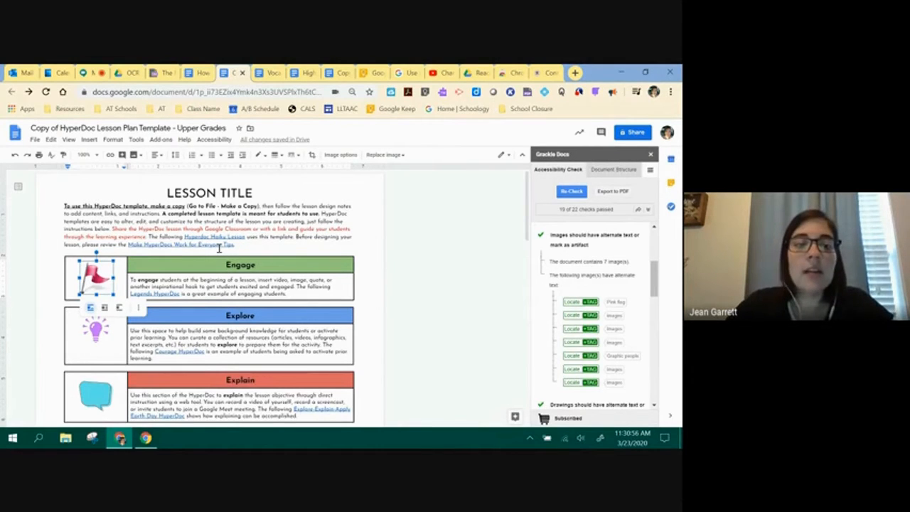
pyautogui.scroll(-9, 109, 313)
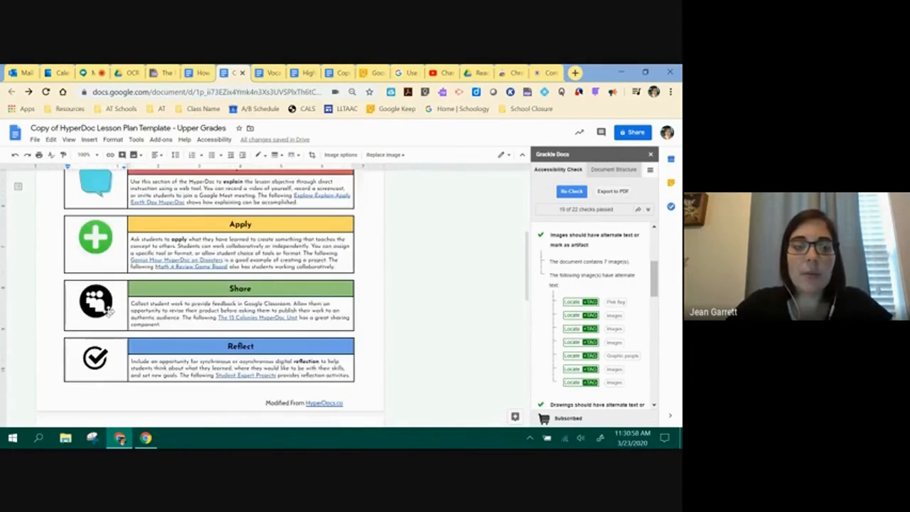
pyautogui.scroll(10, 108, 313)
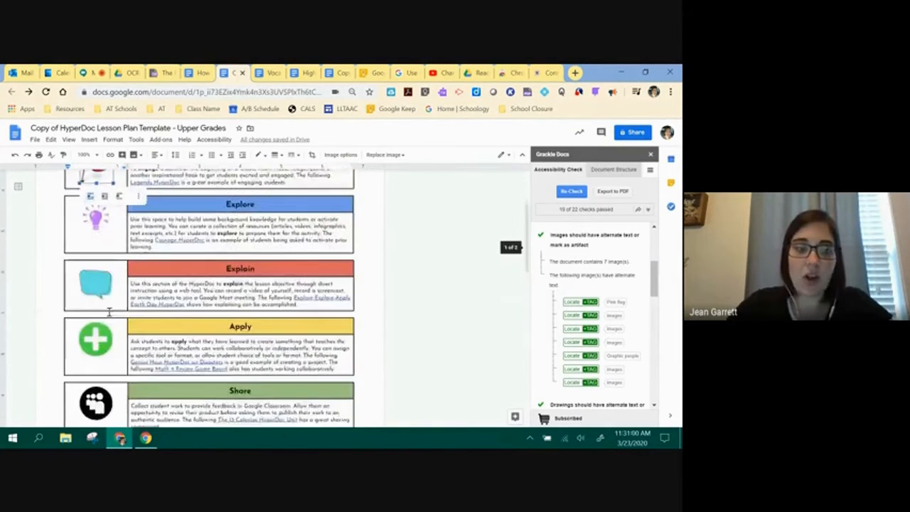
pyautogui.scroll(-2, 106, 317)
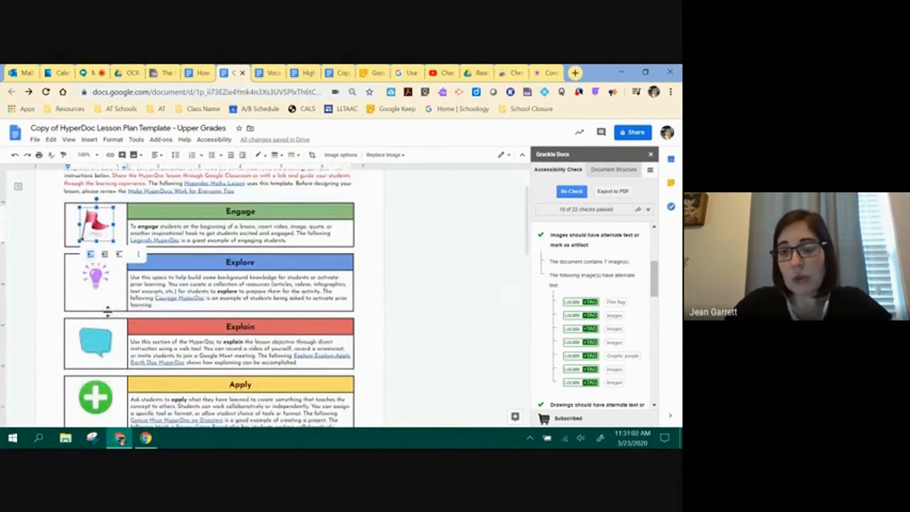
pyautogui.click(589, 302)
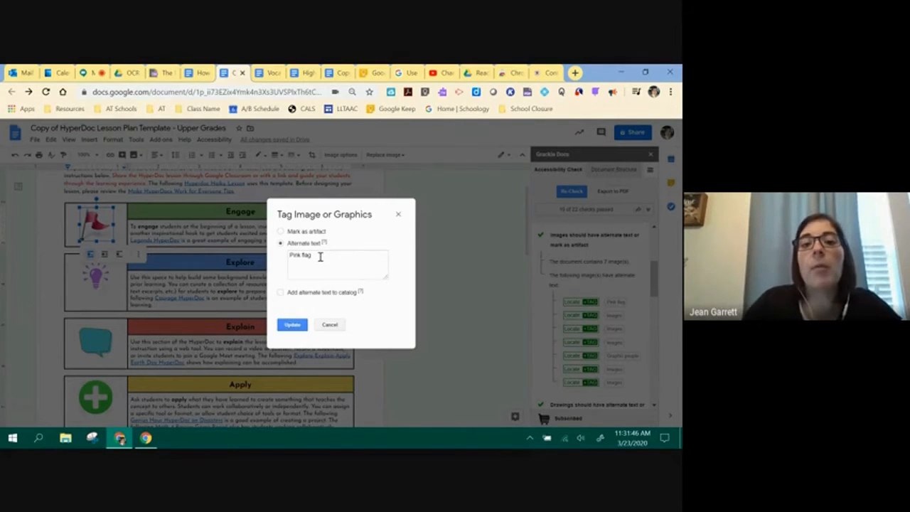
pyautogui.click(398, 214)
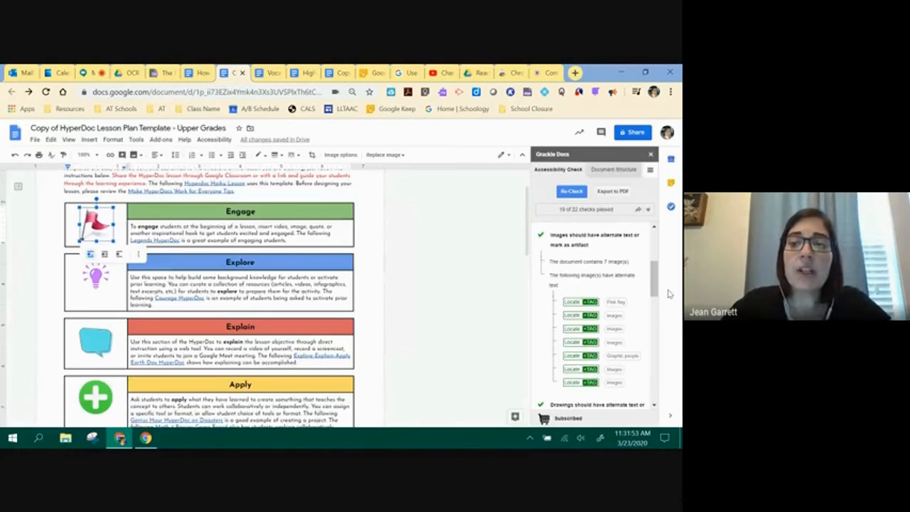
# Step: Locate the listed images in the document and set the alternate text of the Explain image to "blue chat bubble"
pyautogui.click(572, 316)
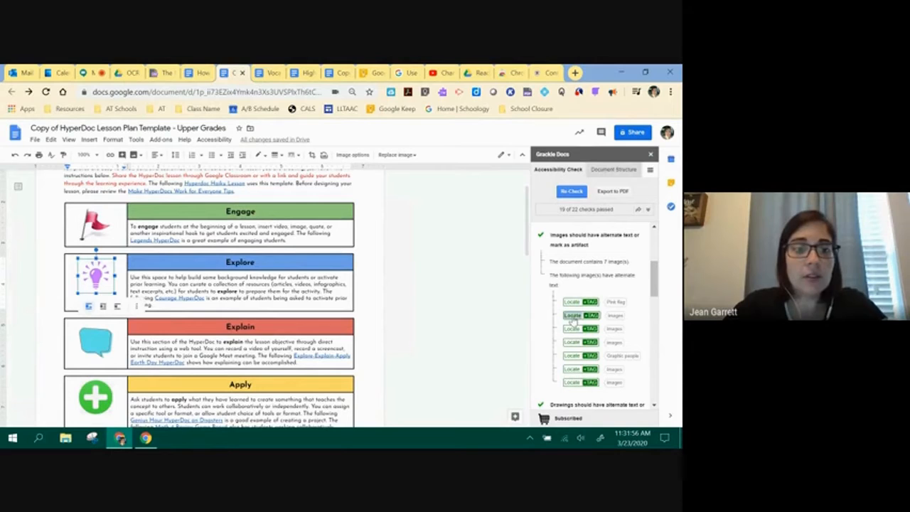
pyautogui.click(575, 330)
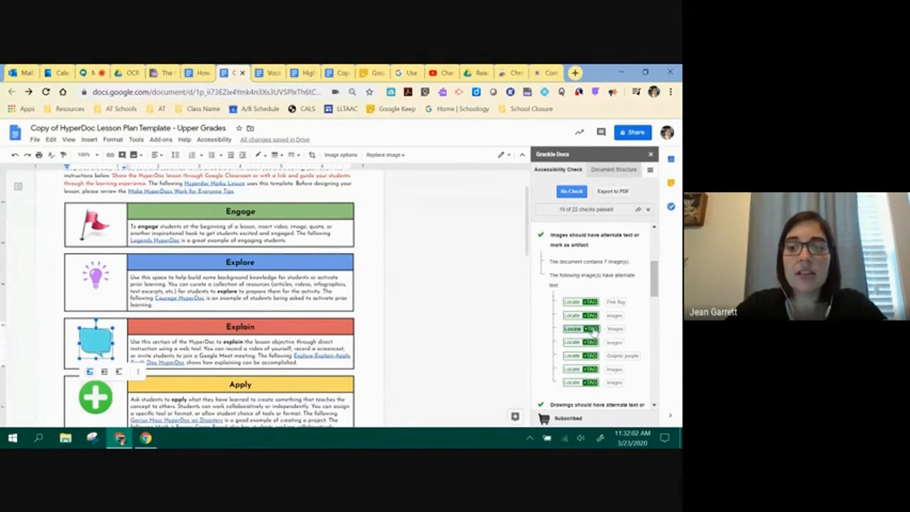
pyautogui.click(592, 329)
pyautogui.click(321, 257)
pyautogui.moveTo(307, 256); pyautogui.dragTo(286, 256)
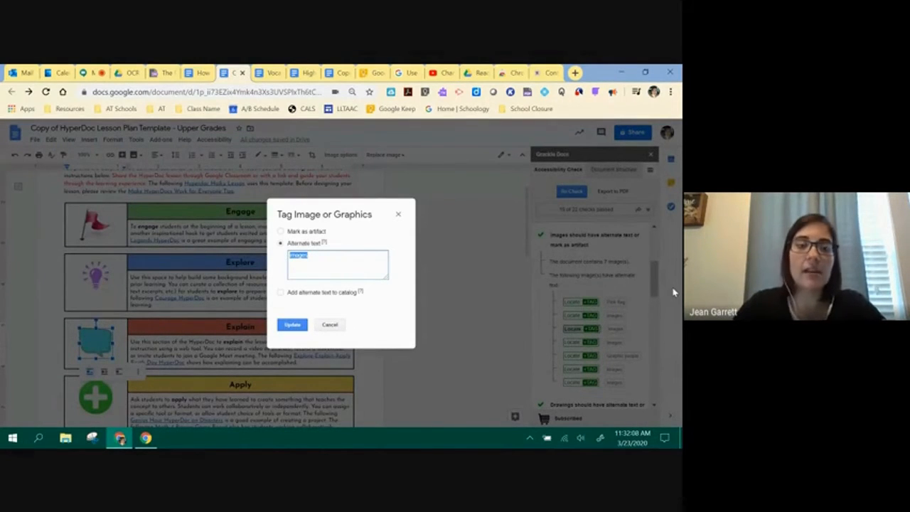
pyautogui.write('bl')
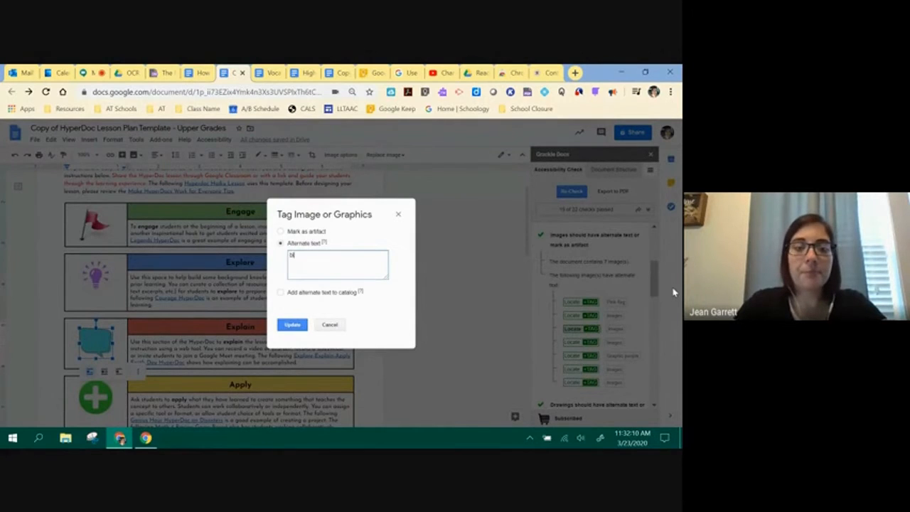
pyautogui.write('ue cha')
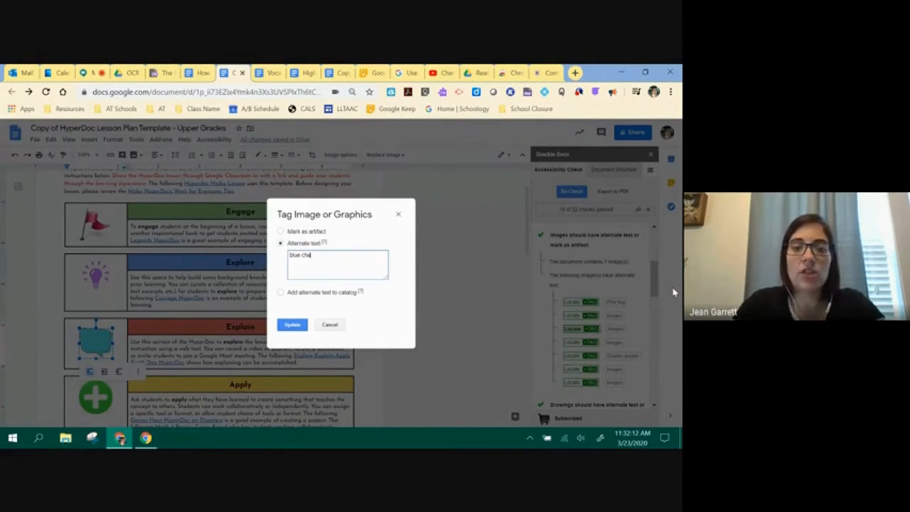
pyautogui.write('t bubble')
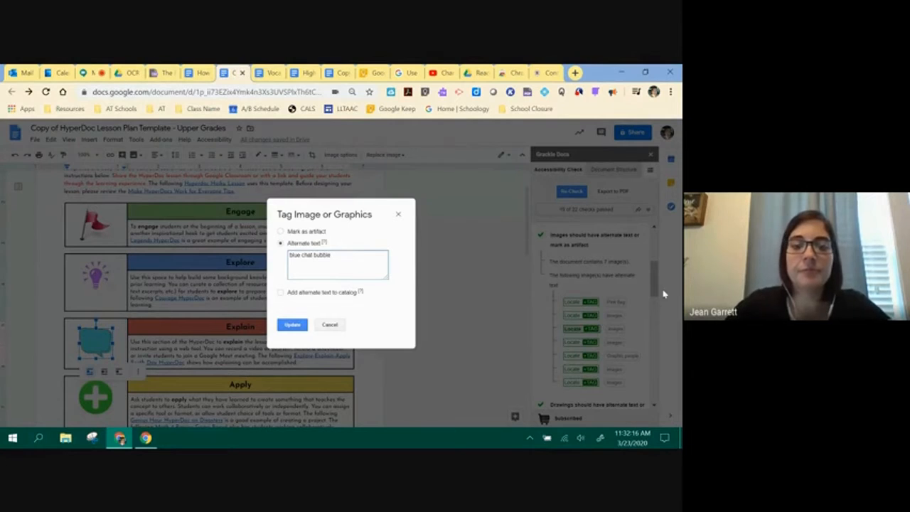
pyautogui.click(295, 325)
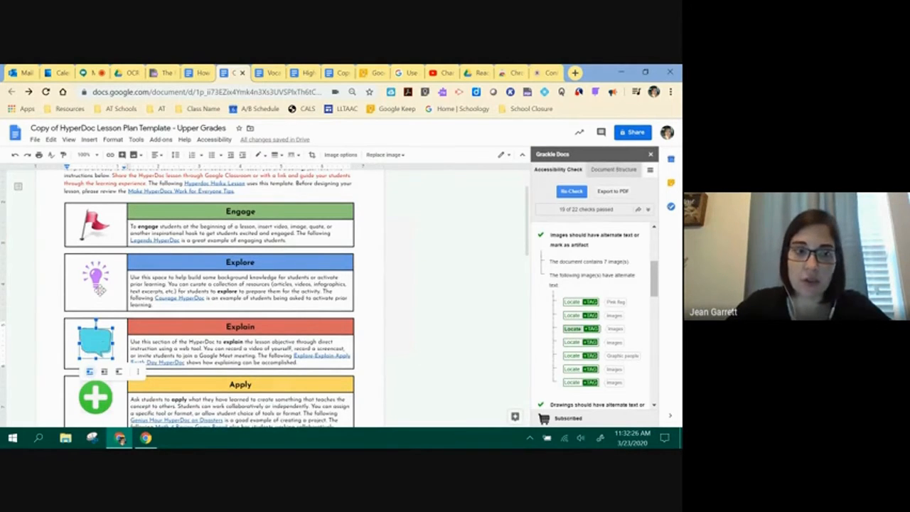
# Step: Set the alt text description of the light bulb image beside Explore to "purple idea bulb" using the document's own alt text settings
pyautogui.click(96, 273)
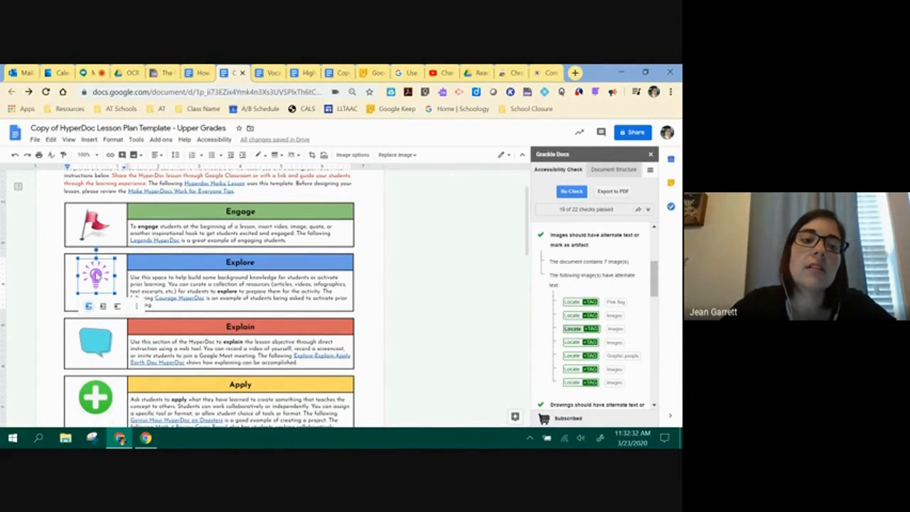
pyautogui.rightClick(98, 278)
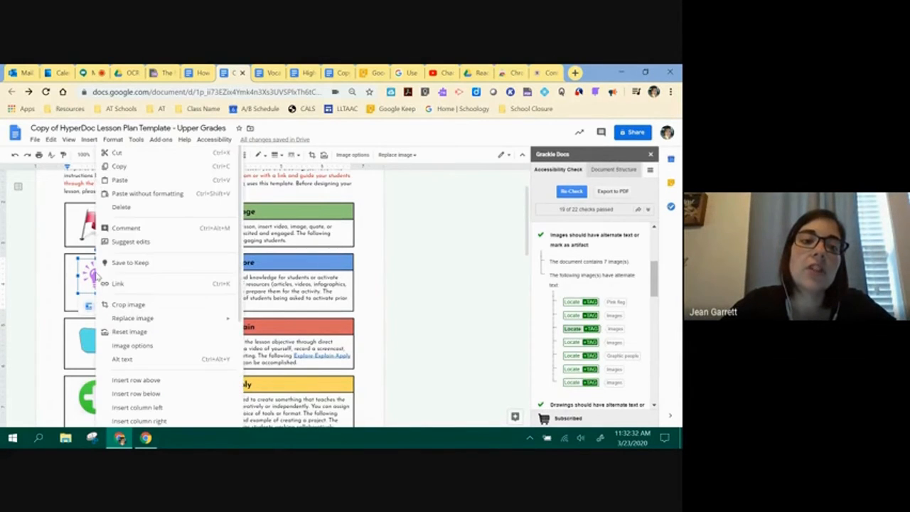
pyautogui.click(135, 362)
pyautogui.click(335, 284)
pyautogui.moveTo(336, 284); pyautogui.dragTo(232, 290)
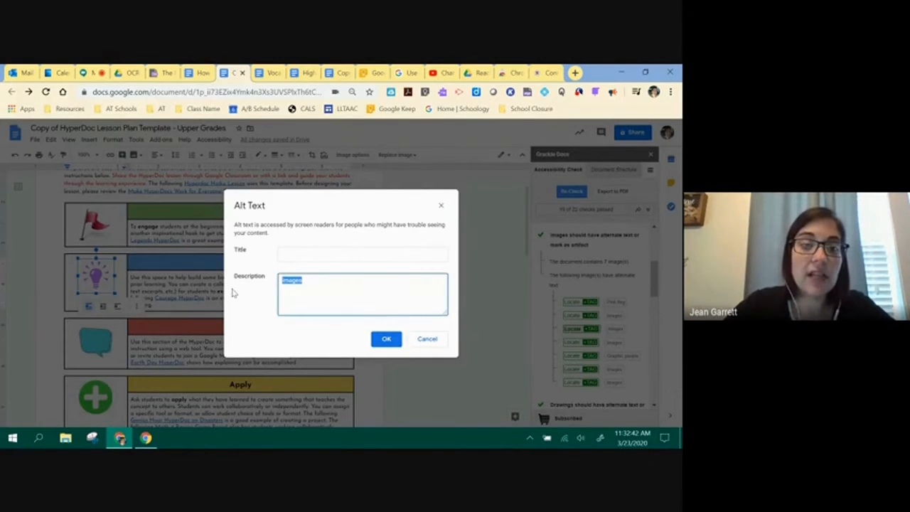
pyautogui.write('purple')
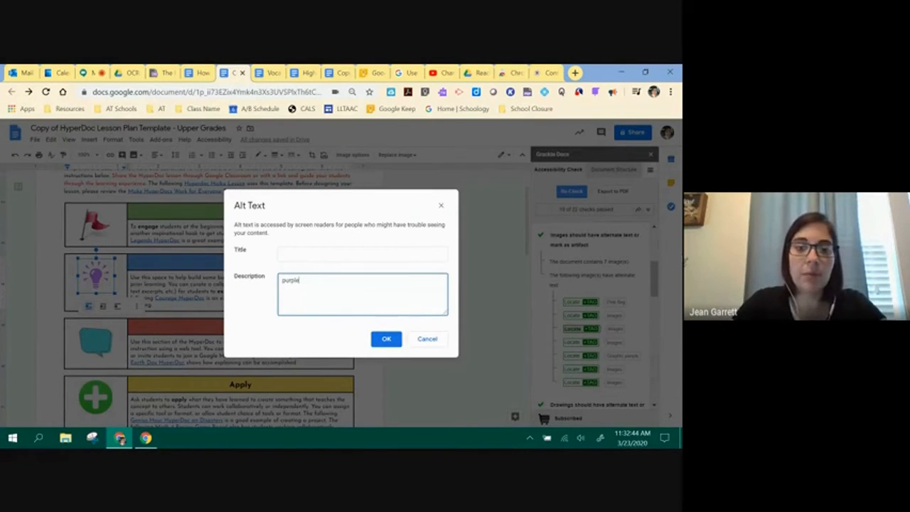
pyautogui.write(' idea')
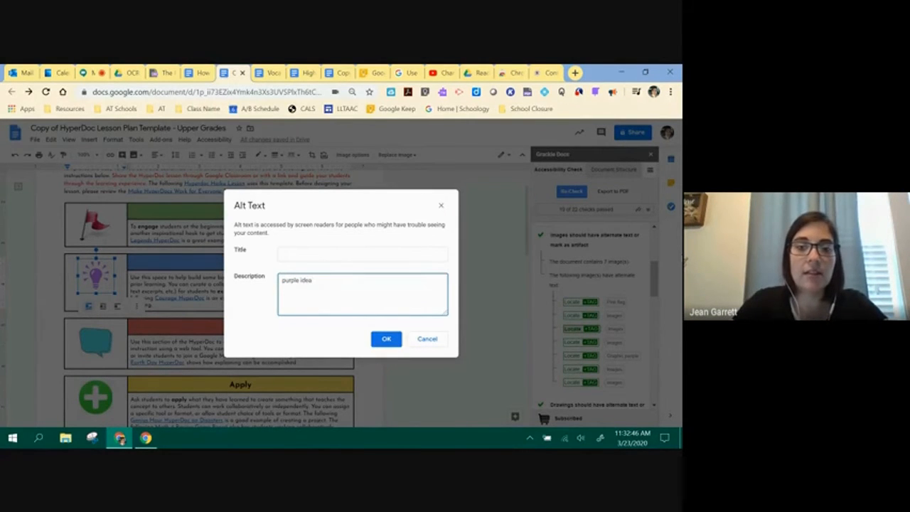
pyautogui.write(' bulb')
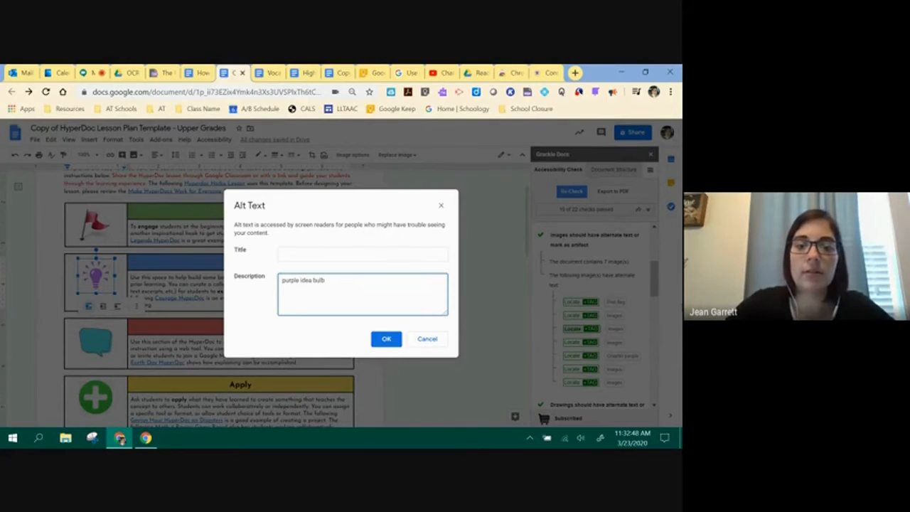
pyautogui.click(396, 342)
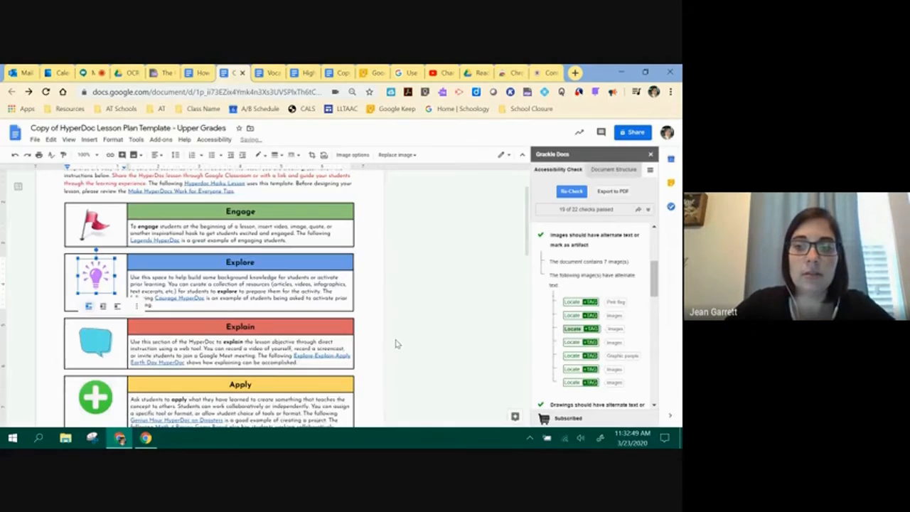
pyautogui.click(390, 271)
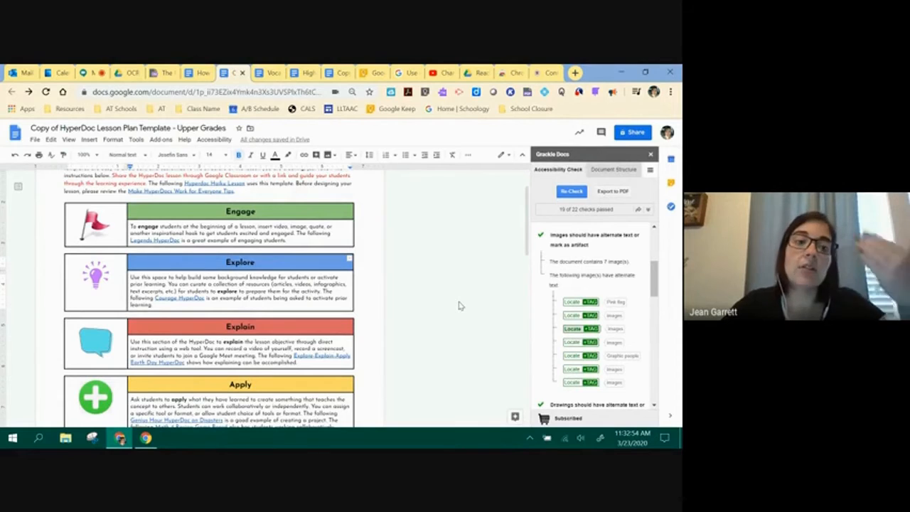
# Step: Expand and review the three heading checks, locating the paragraph flagged as looking like a heading
pyautogui.scroll(-3, 628, 313)
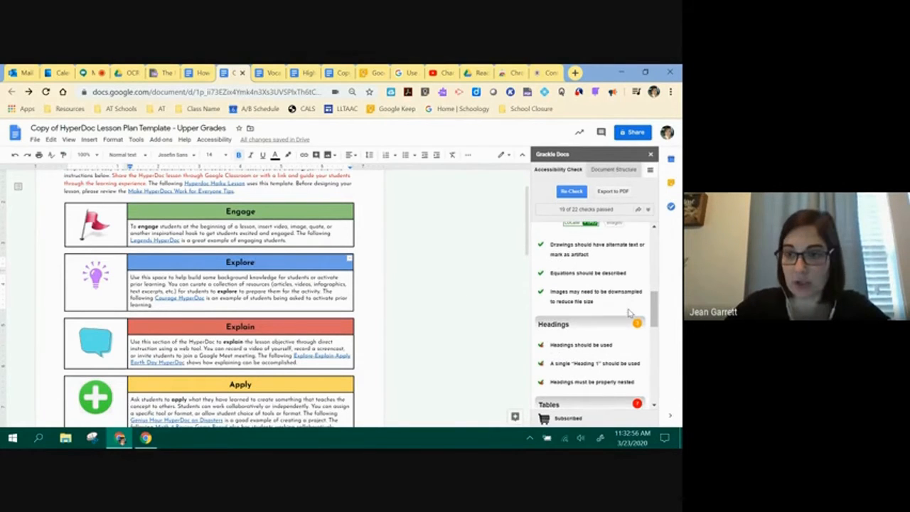
pyautogui.scroll(-3, 599, 268)
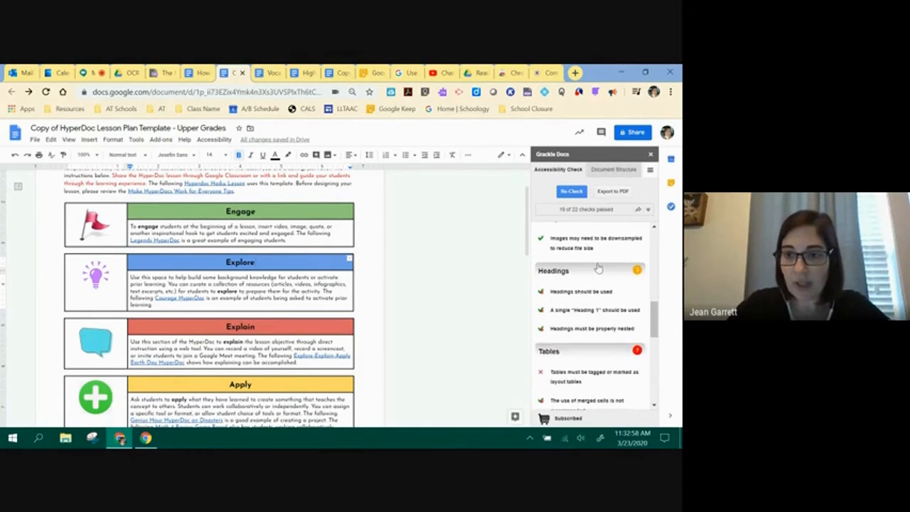
pyautogui.scroll(2, 324, 269)
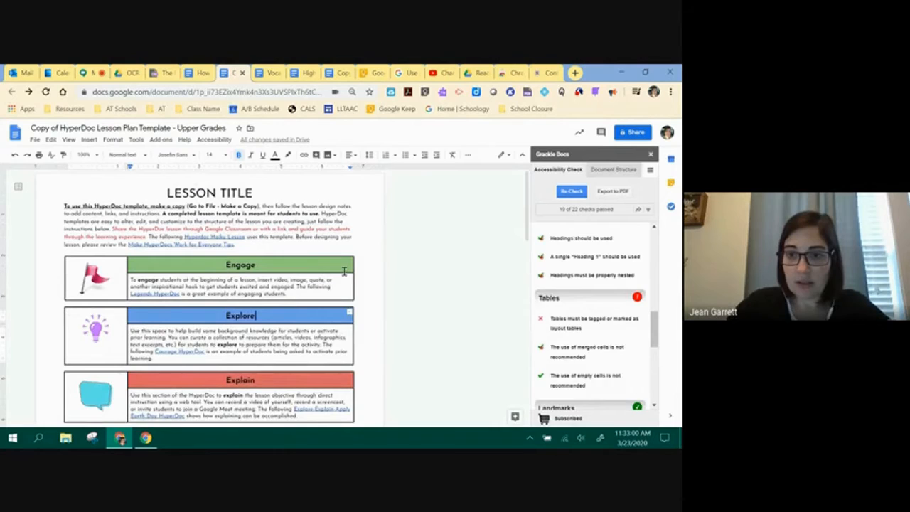
pyautogui.scroll(2, 620, 278)
pyautogui.click(579, 292)
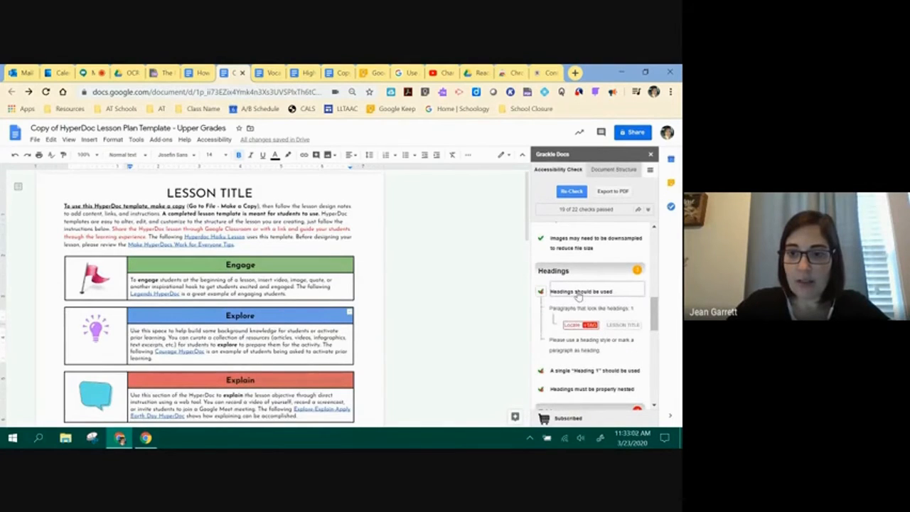
pyautogui.click(571, 326)
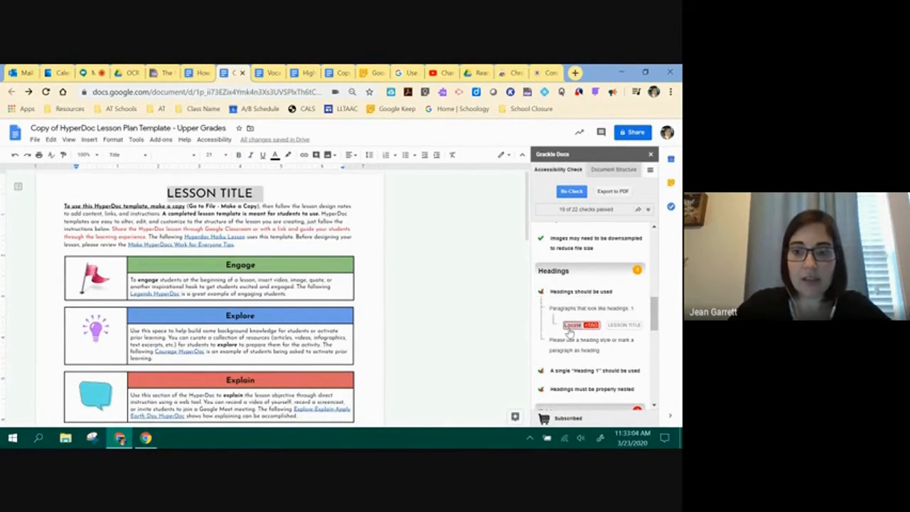
pyautogui.click(564, 372)
pyautogui.scroll(-2, 566, 378)
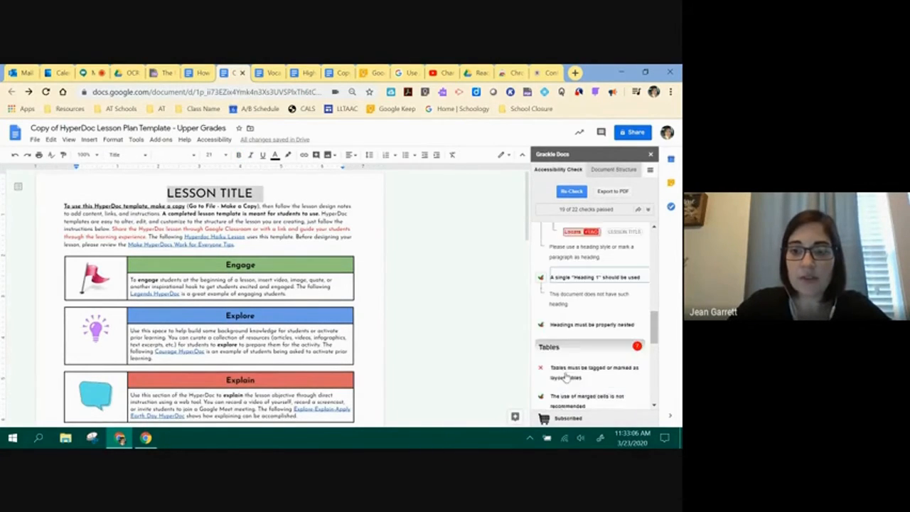
pyautogui.click(569, 316)
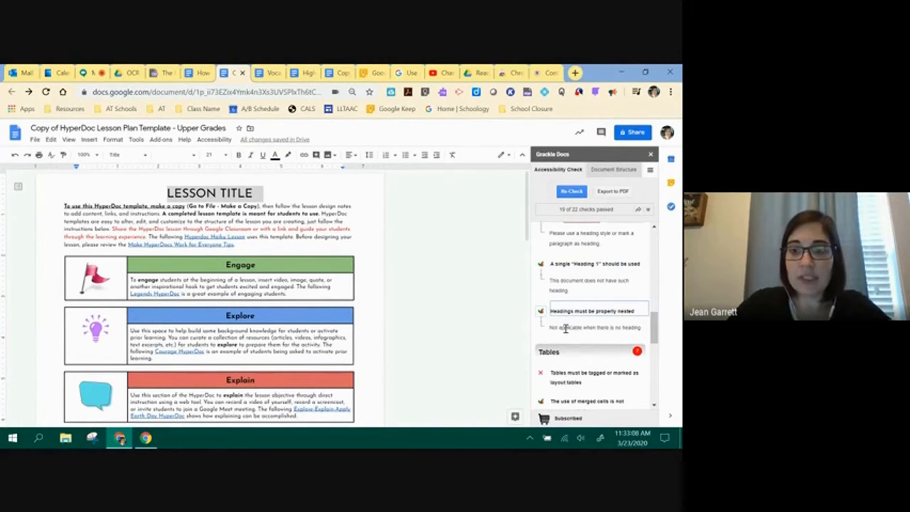
pyautogui.scroll(1, 576, 326)
pyautogui.scroll(1, 577, 327)
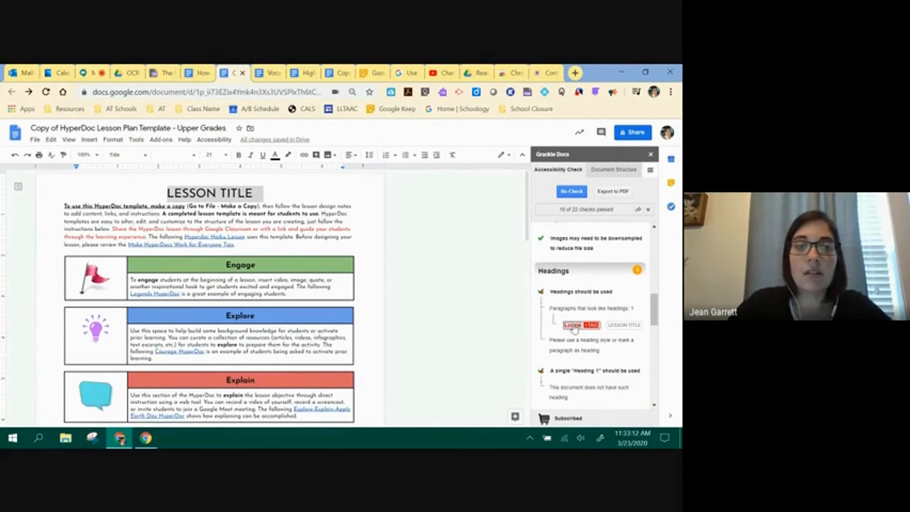
# Step: Locate the flagged LESSON TITLE paragraph from the headings check and update its tag with the Title assignment
pyautogui.click(361, 249)
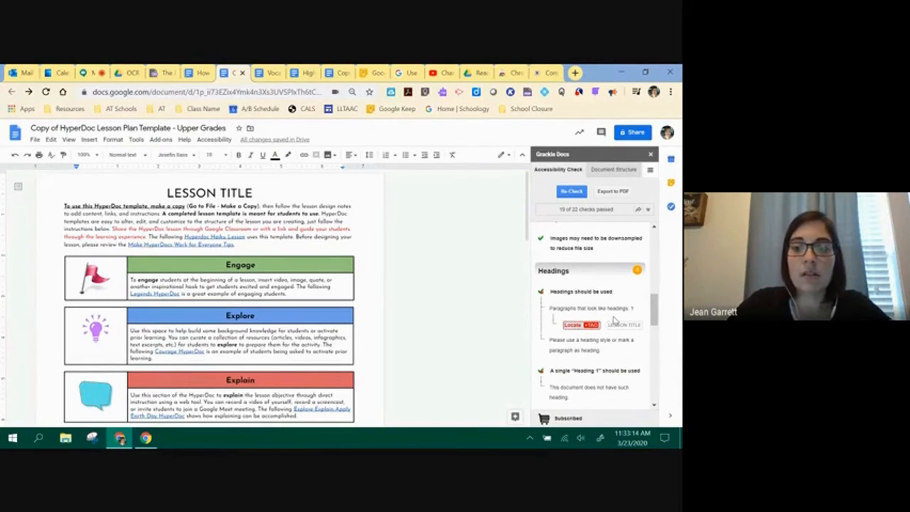
pyautogui.click(573, 327)
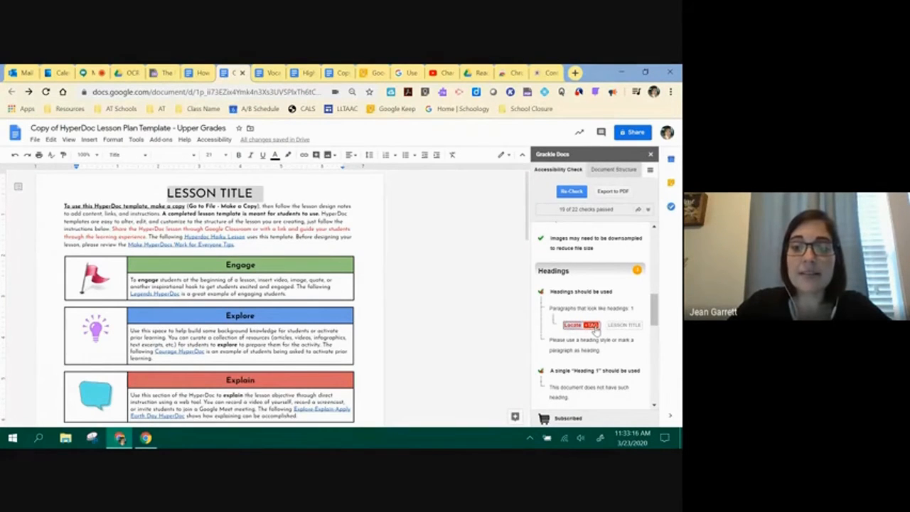
pyautogui.click(593, 326)
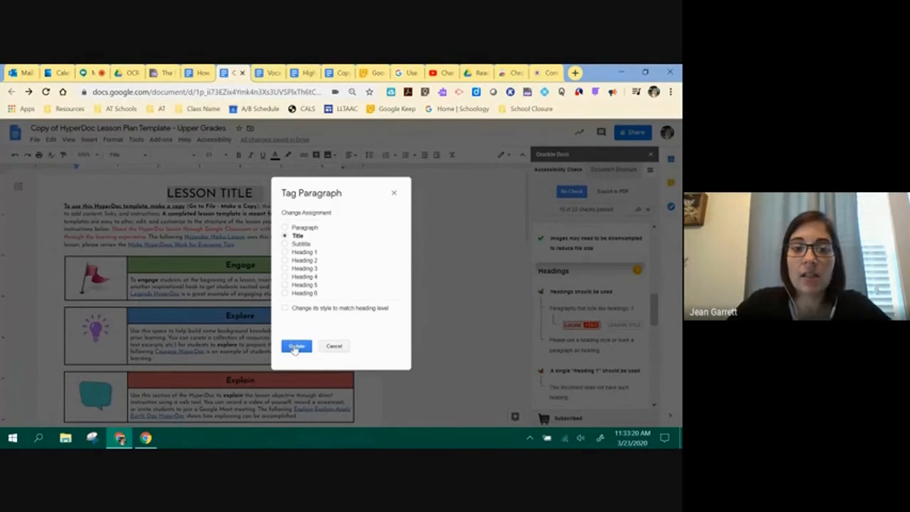
pyautogui.click(296, 346)
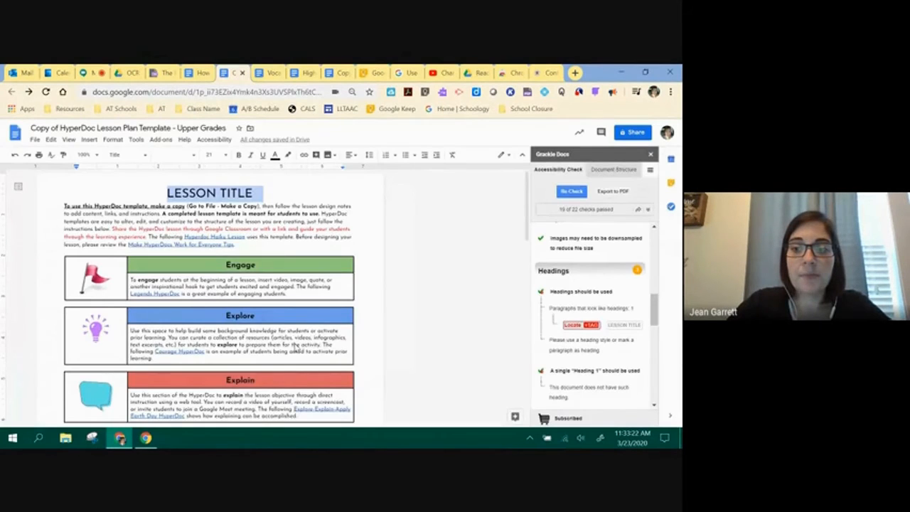
# Step: Expand the check for untagged tables and locate the flagged Engage, Explore, Explain and Apply tables in the document
pyautogui.scroll(-4, 613, 318)
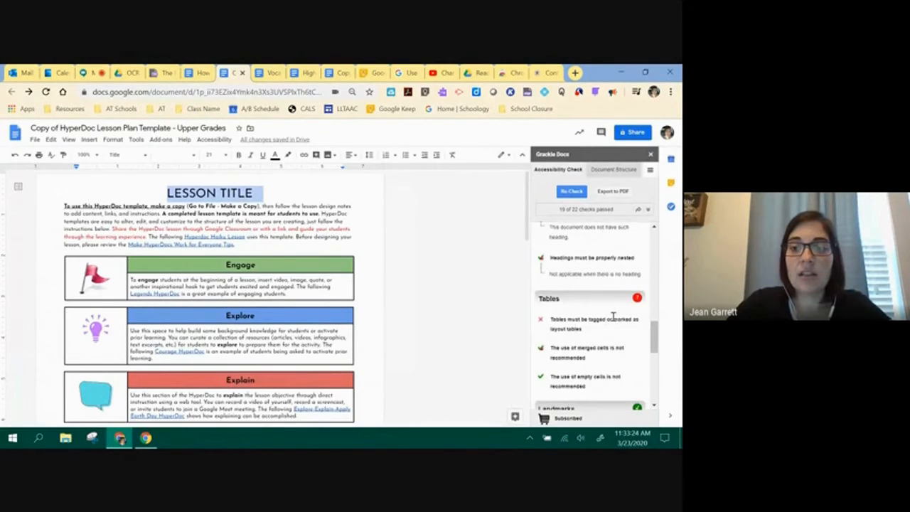
pyautogui.scroll(-2, 613, 317)
pyautogui.click(567, 269)
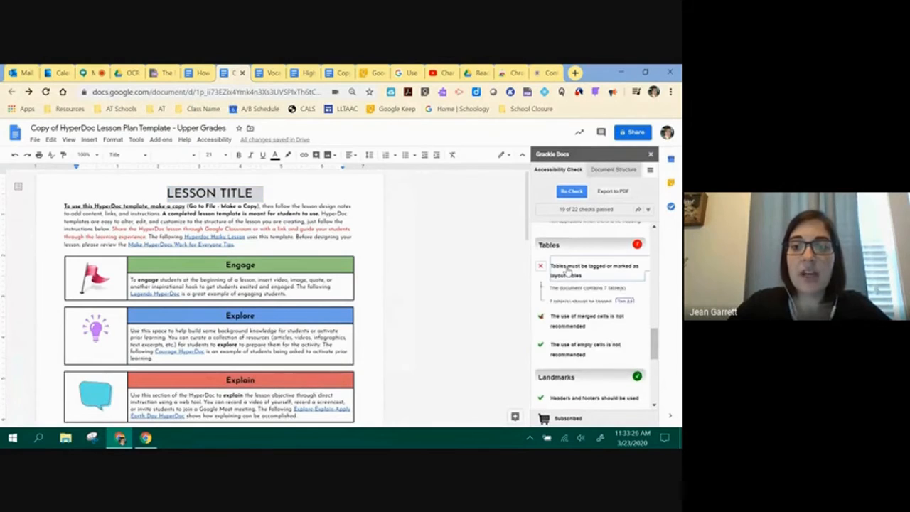
pyautogui.scroll(-5, 567, 270)
pyautogui.scroll(2, 567, 270)
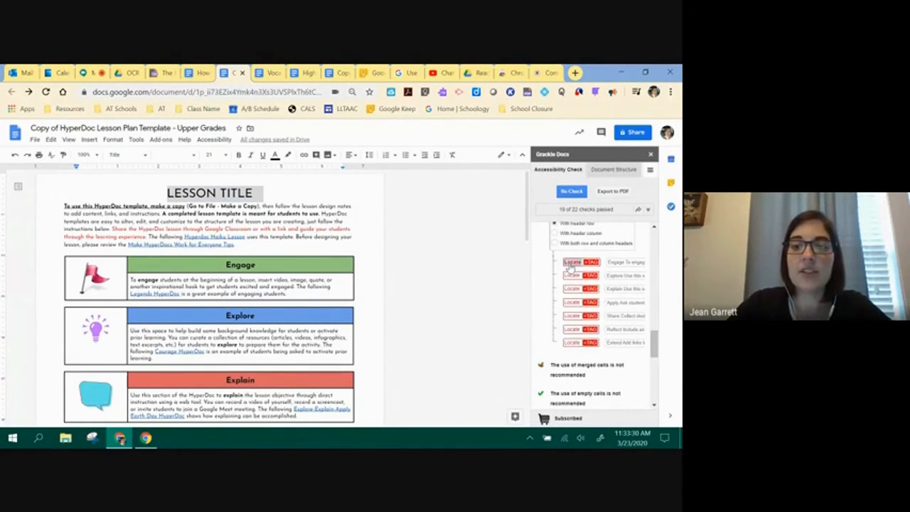
pyautogui.click(571, 263)
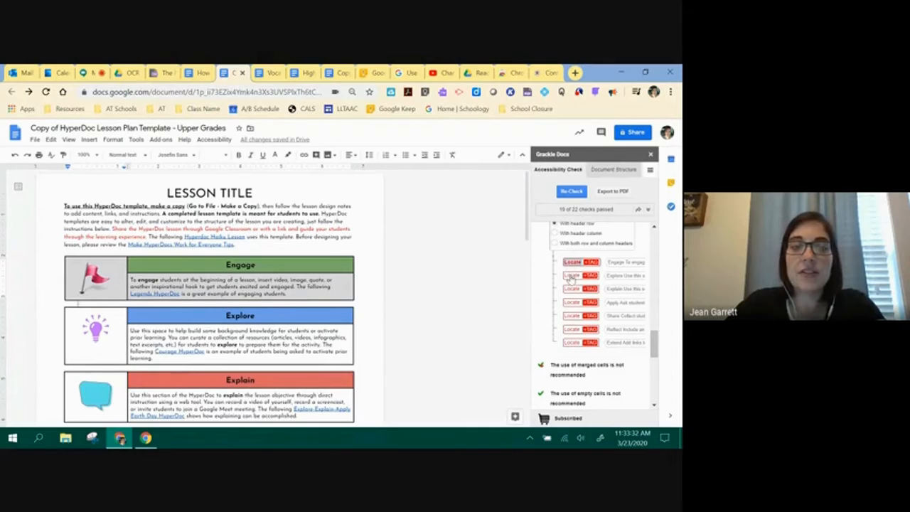
pyautogui.click(571, 276)
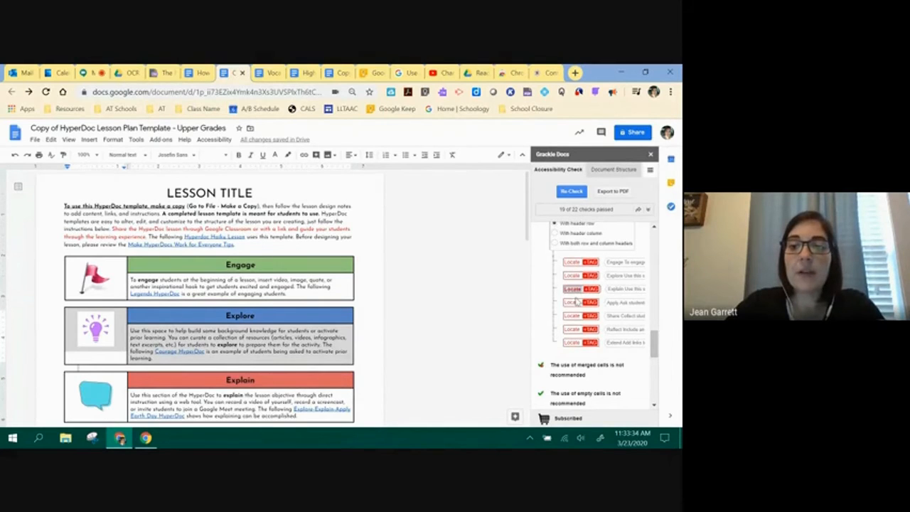
pyautogui.click(572, 289)
pyautogui.click(573, 302)
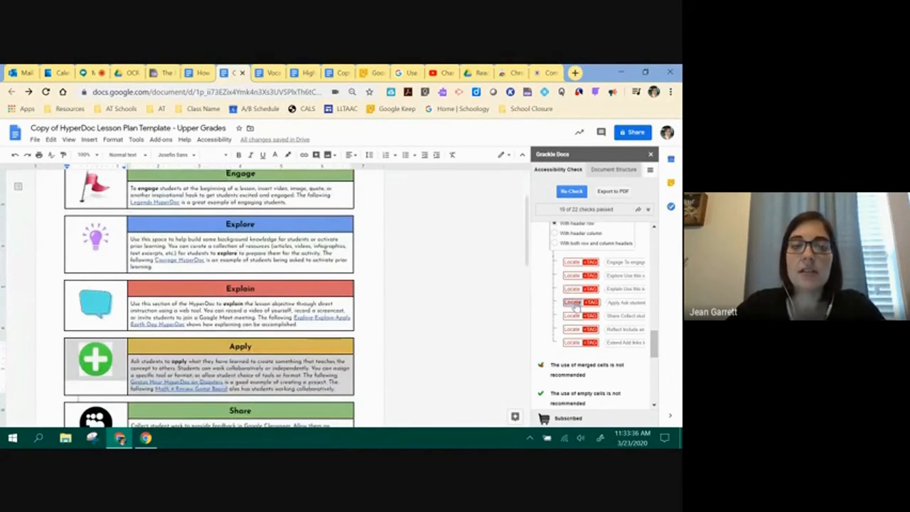
# Step: Tag all seven tables in the document as layout tables and dismiss the confirmation
pyautogui.scroll(1, 576, 305)
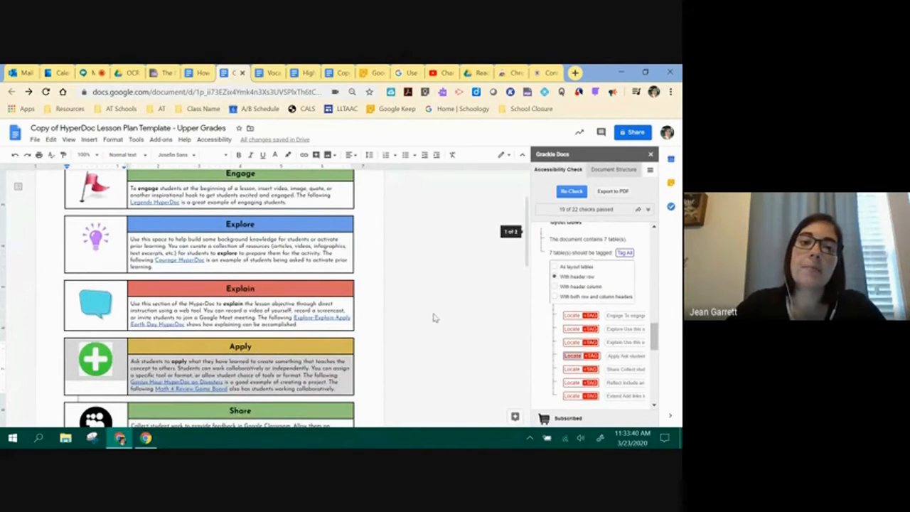
pyautogui.scroll(3, 367, 309)
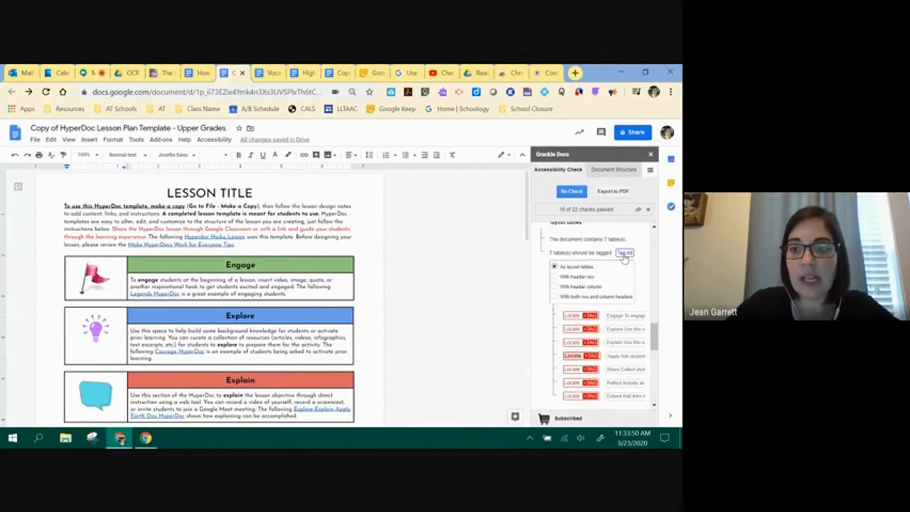
pyautogui.click(625, 253)
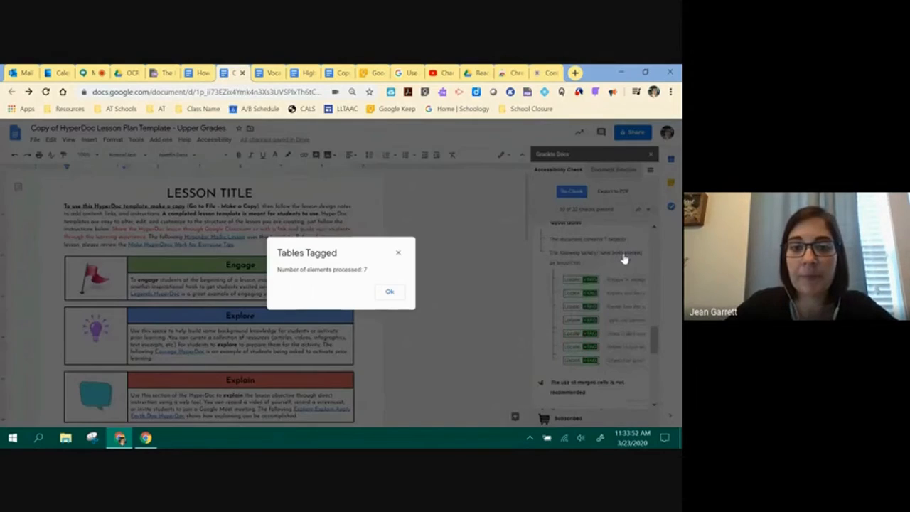
pyautogui.click(392, 291)
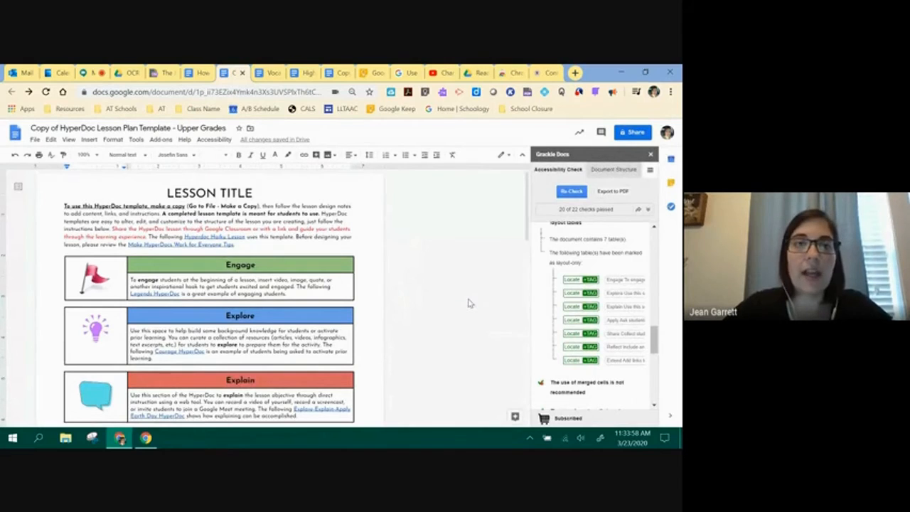
# Step: Locate the sentence flagged by the high color contrast check and change its text color to dark red 2
pyautogui.scroll(-1, 599, 327)
pyautogui.scroll(-3, 599, 329)
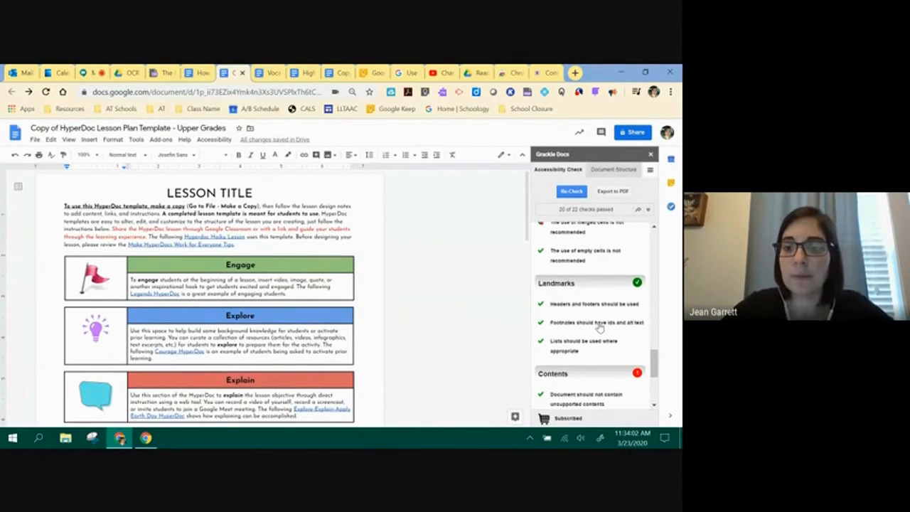
pyautogui.scroll(-3, 600, 327)
pyautogui.scroll(-1, 600, 327)
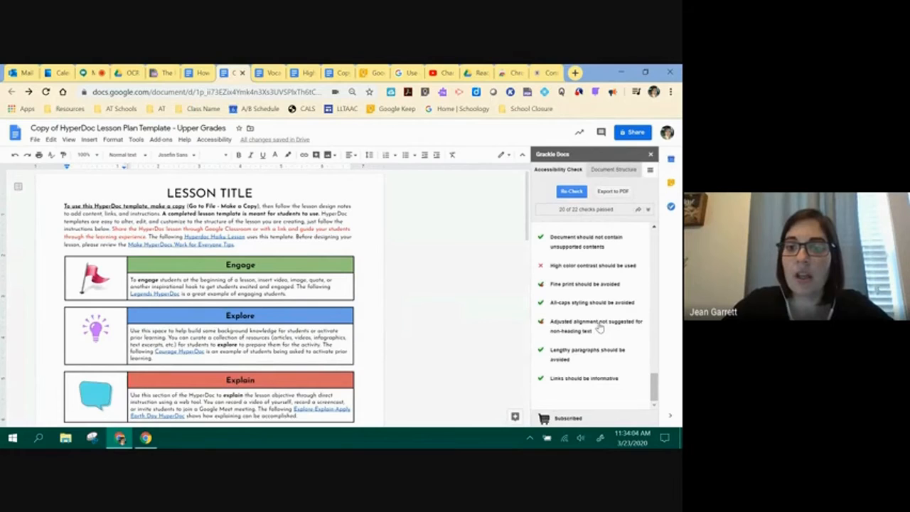
pyautogui.click(579, 266)
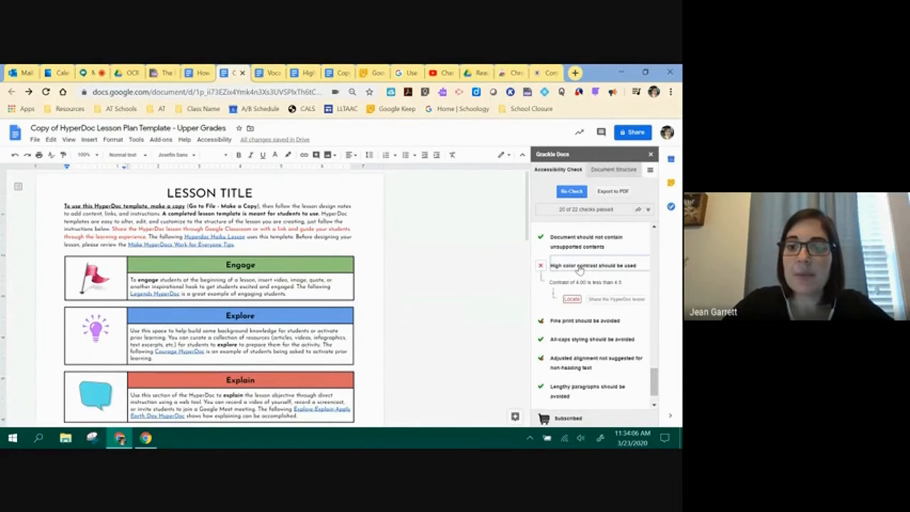
pyautogui.click(571, 301)
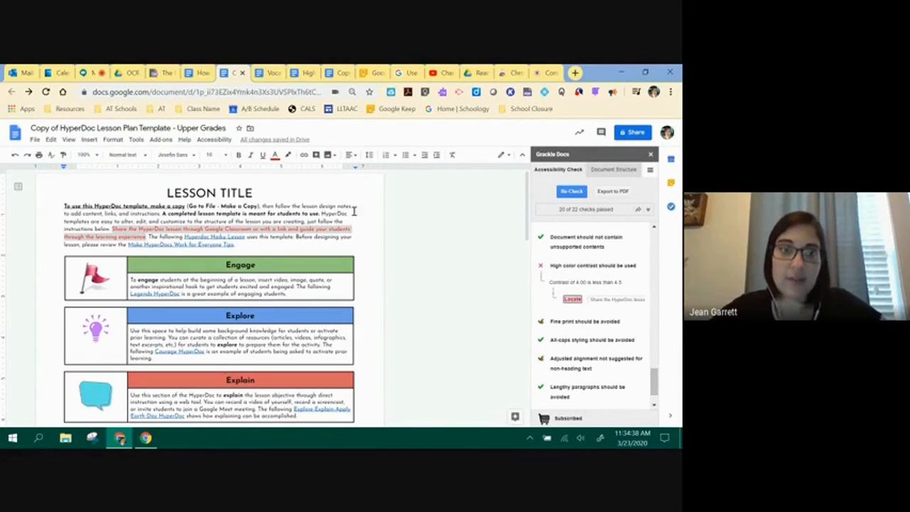
pyautogui.click(276, 155)
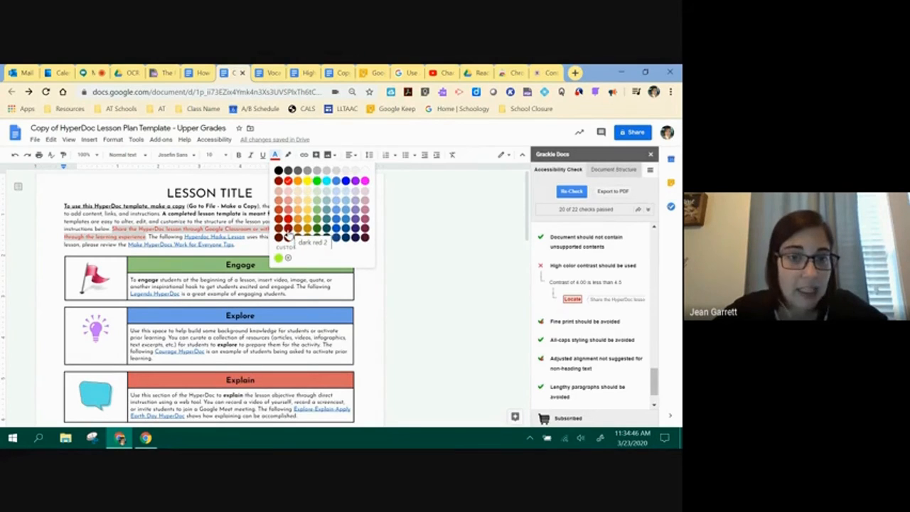
pyautogui.click(288, 231)
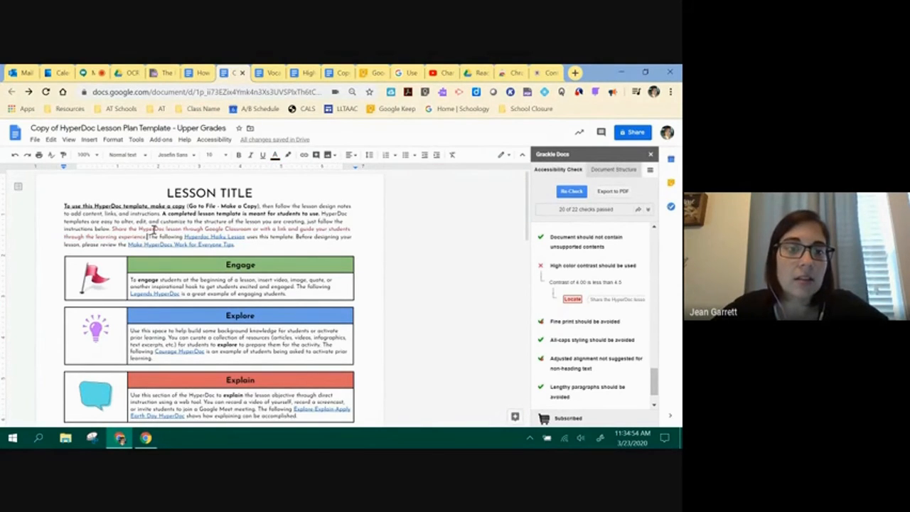
pyautogui.moveTo(147, 237); pyautogui.dragTo(112, 230)
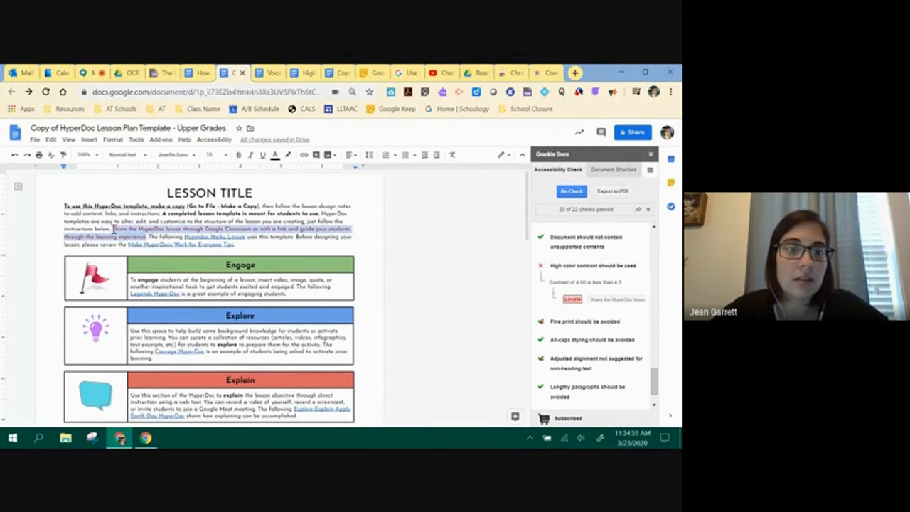
pyautogui.click(276, 155)
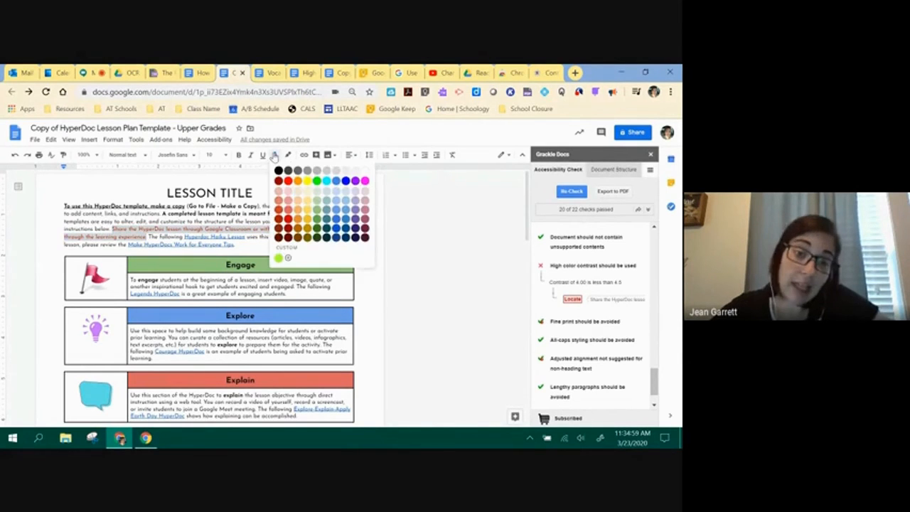
pyautogui.click(250, 206)
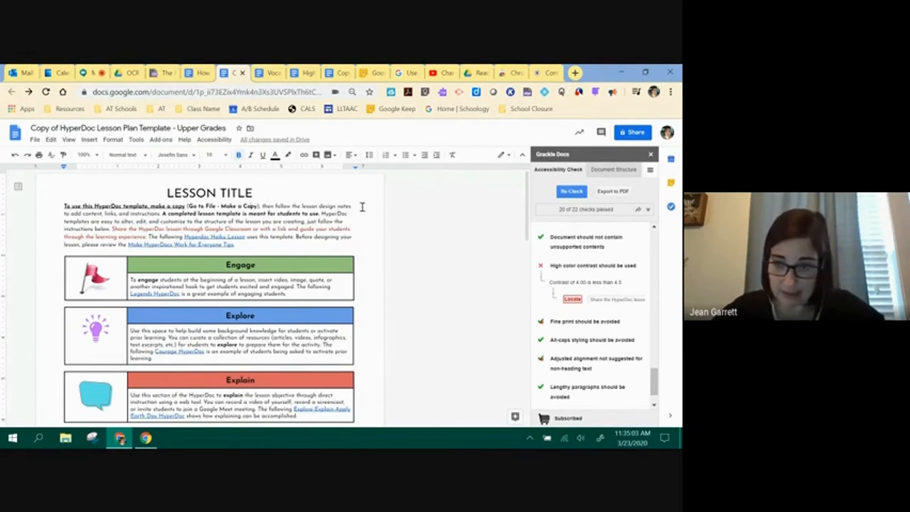
# Step: Review the items flagged by the fine print check against the document's text, and collapse the check again
pyautogui.click(596, 325)
pyautogui.scroll(-3, 507, 335)
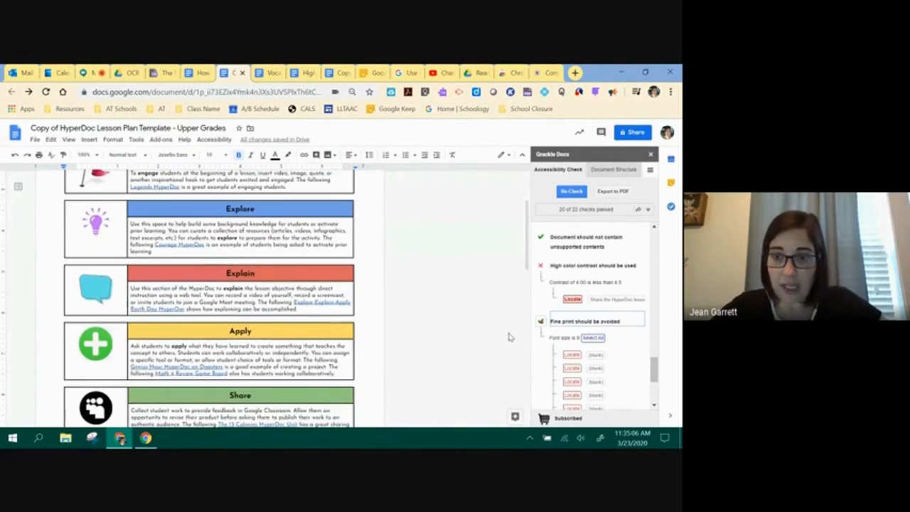
pyautogui.click(603, 322)
pyautogui.scroll(-2, 423, 317)
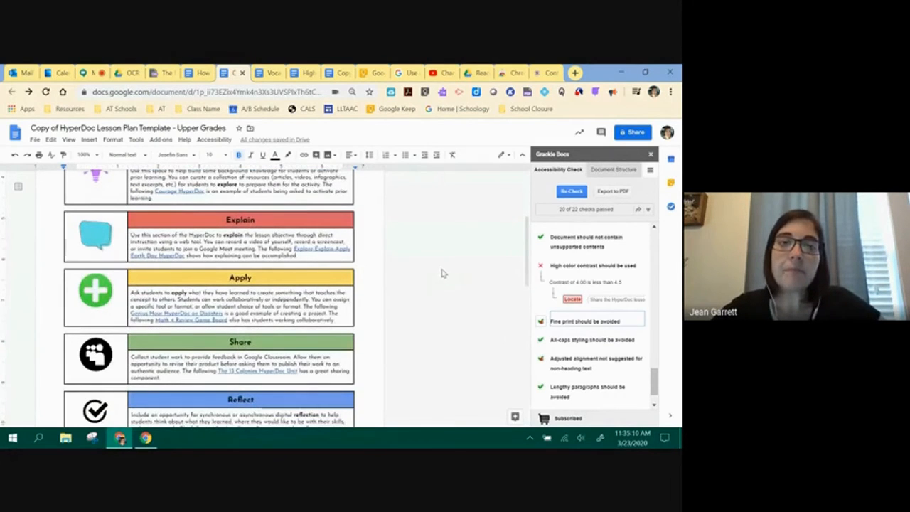
# Step: Locate the sentence flagged for color contrast again and inspect its recolored text in the introductory paragraph
pyautogui.click(574, 302)
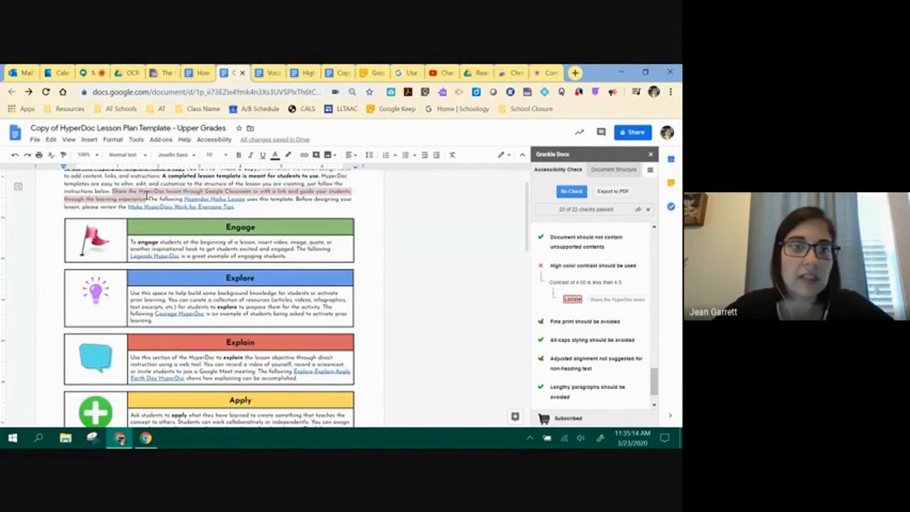
pyautogui.click(169, 199)
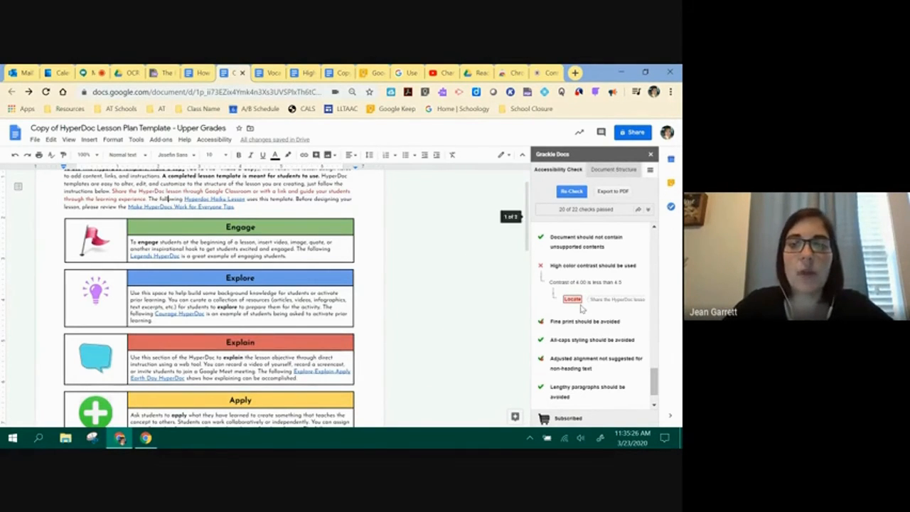
pyautogui.scroll(-1, 624, 321)
pyautogui.scroll(2, 604, 273)
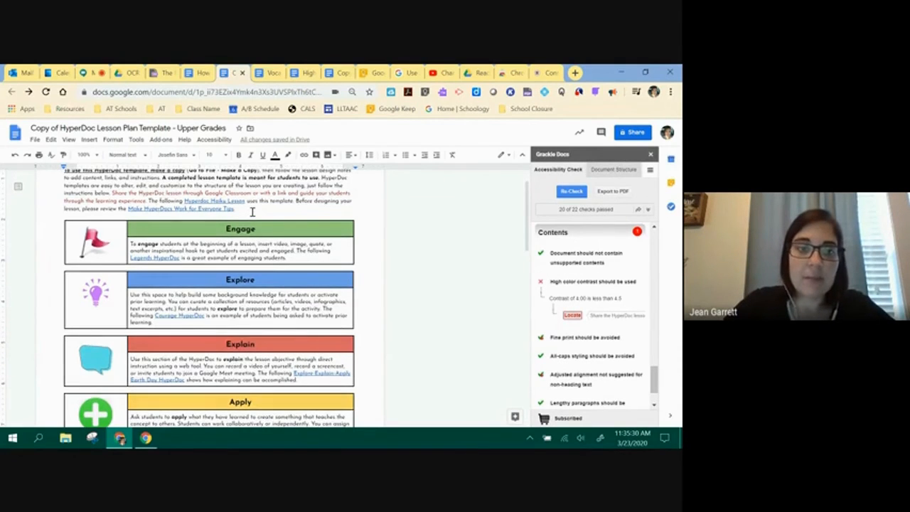
# Step: Increase the font size of the whole introductory paragraph below LESSON TITLE
pyautogui.scroll(1, 251, 211)
pyautogui.moveTo(57, 246); pyautogui.dragTo(54, 210)
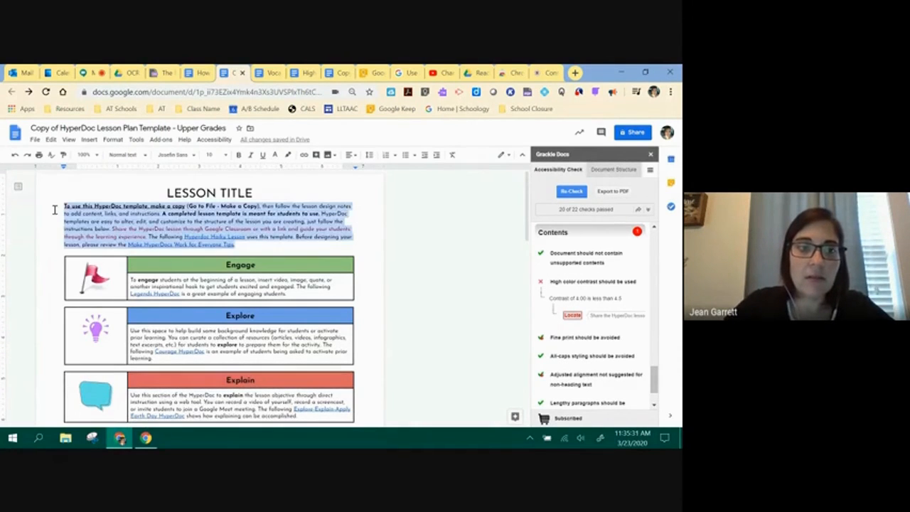
pyautogui.click(217, 154)
pyautogui.click(215, 226)
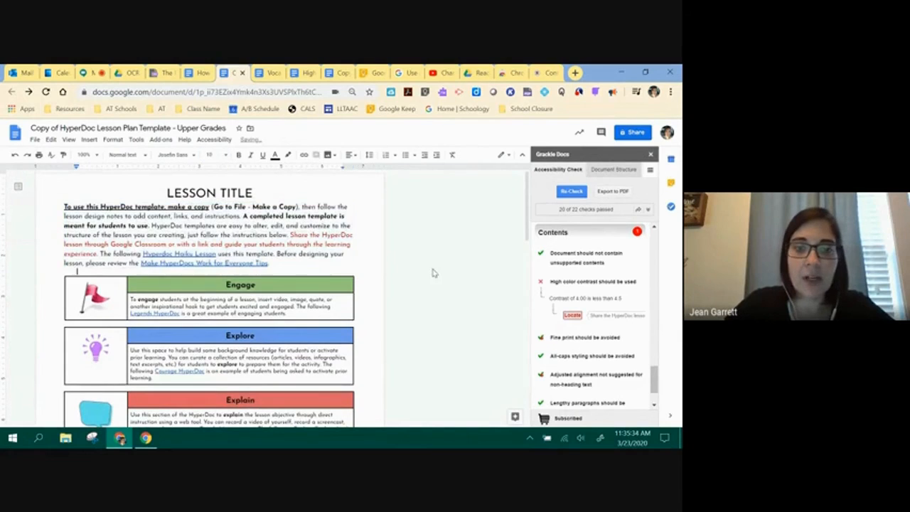
# Step: Expand the adjusted alignment check for non-heading text and locate the center-aligned text it flags
pyautogui.scroll(-2, 590, 306)
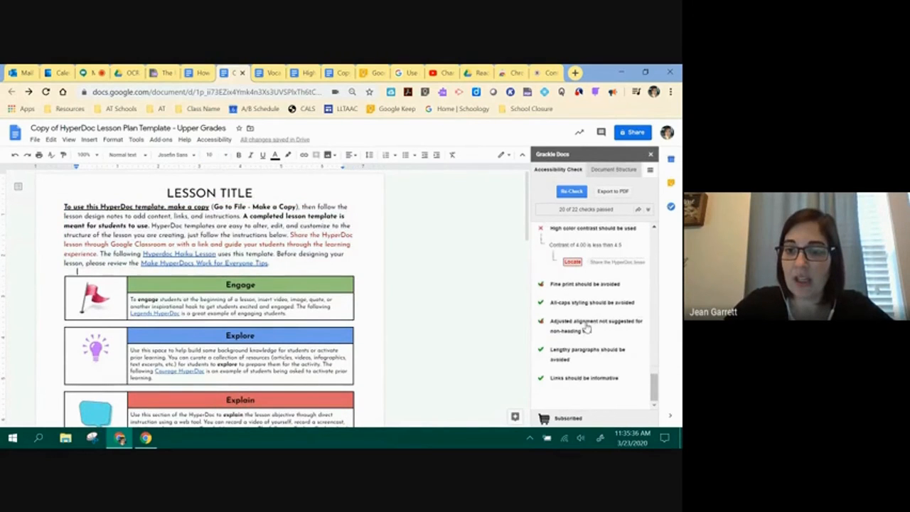
pyautogui.click(594, 326)
pyautogui.scroll(-1, 610, 341)
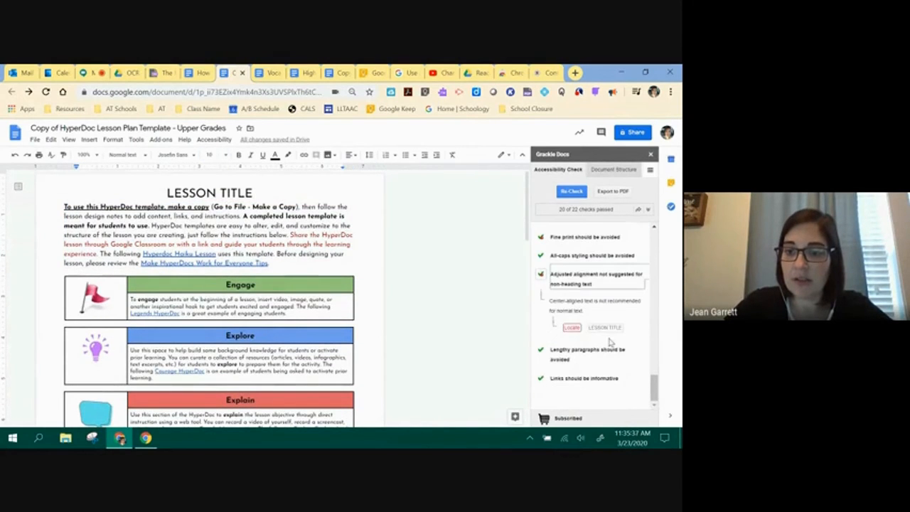
pyautogui.click(572, 328)
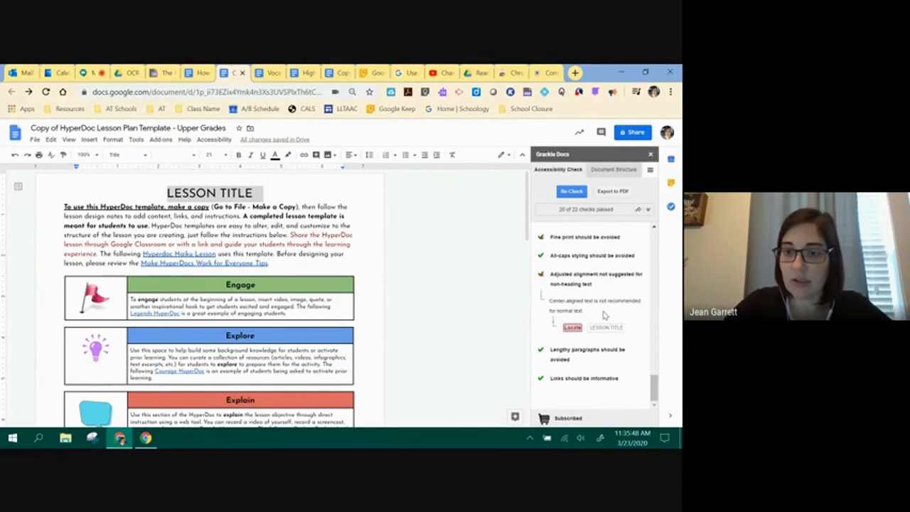
# Step: Rerun the accessibility check on the edited document
pyautogui.scroll(3, 604, 315)
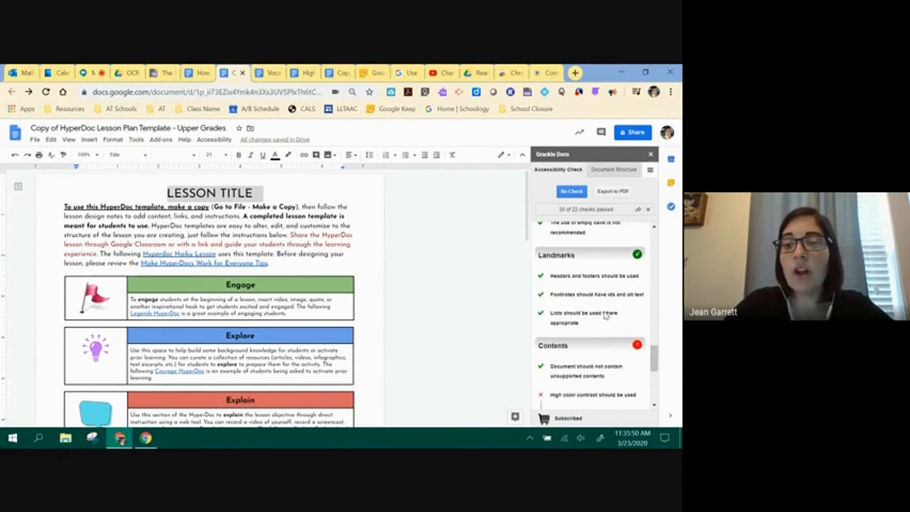
pyautogui.scroll(5, 604, 315)
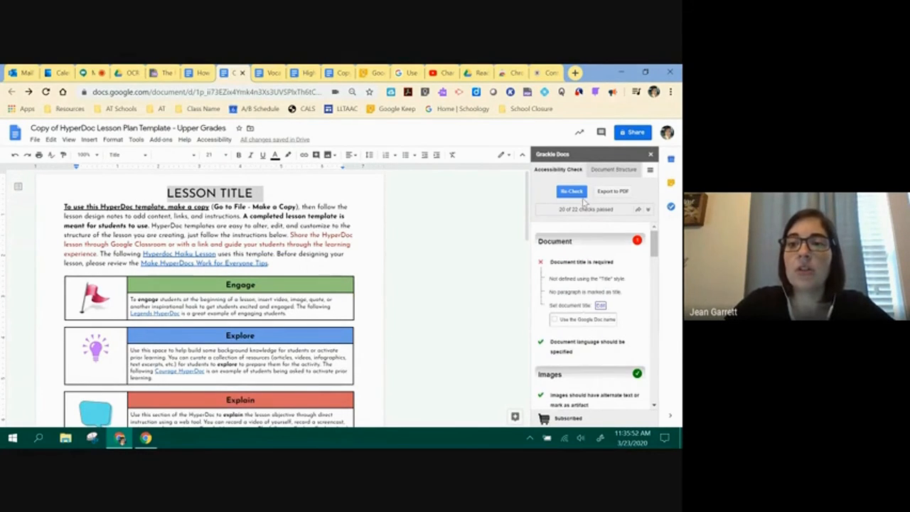
pyautogui.click(572, 192)
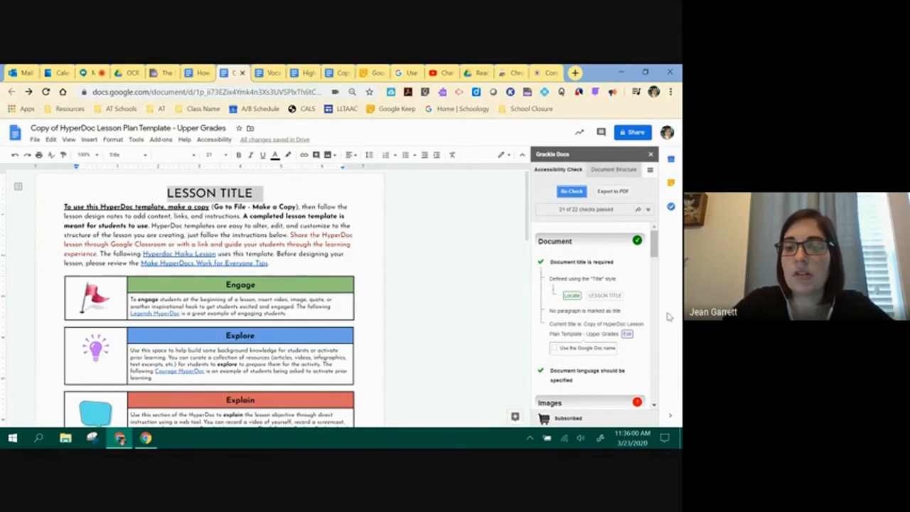
# Step: Locate the untagged pink flag image beside Engage from the images check and try to update its tag
pyautogui.scroll(-5, 630, 326)
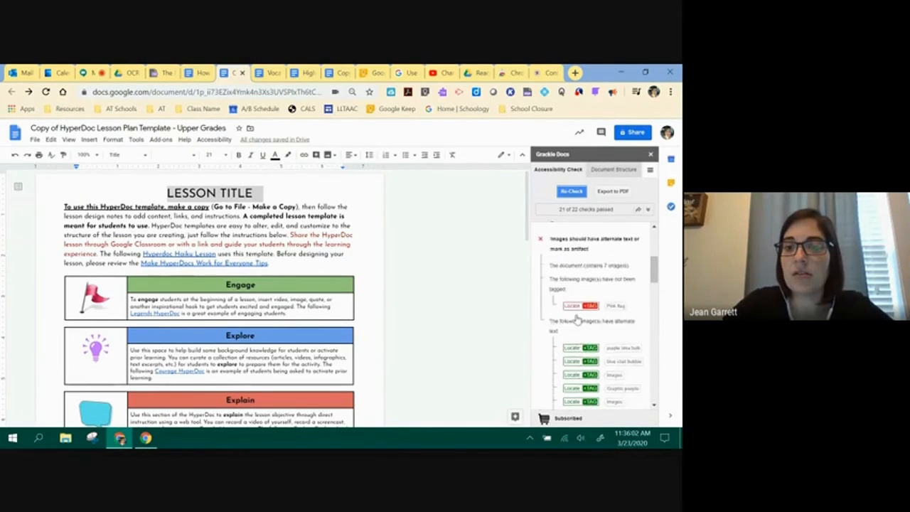
pyautogui.click(573, 331)
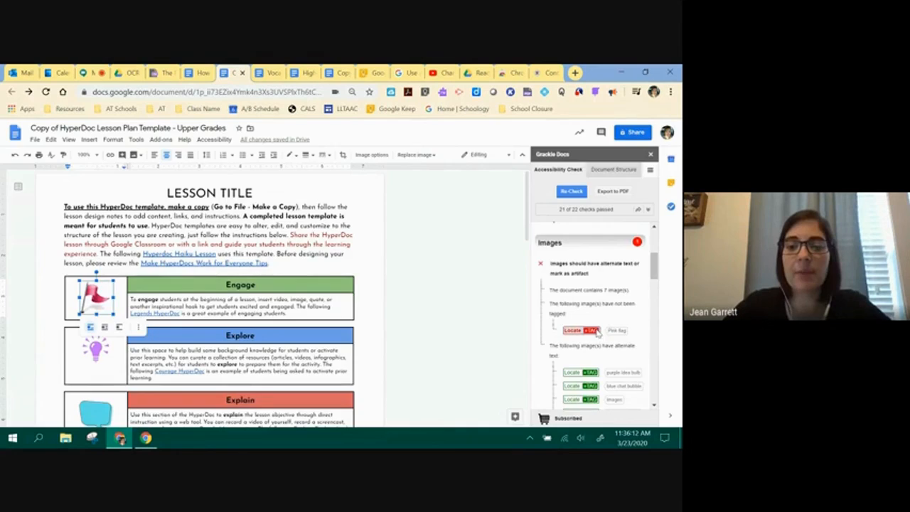
pyautogui.click(595, 331)
pyautogui.click(294, 326)
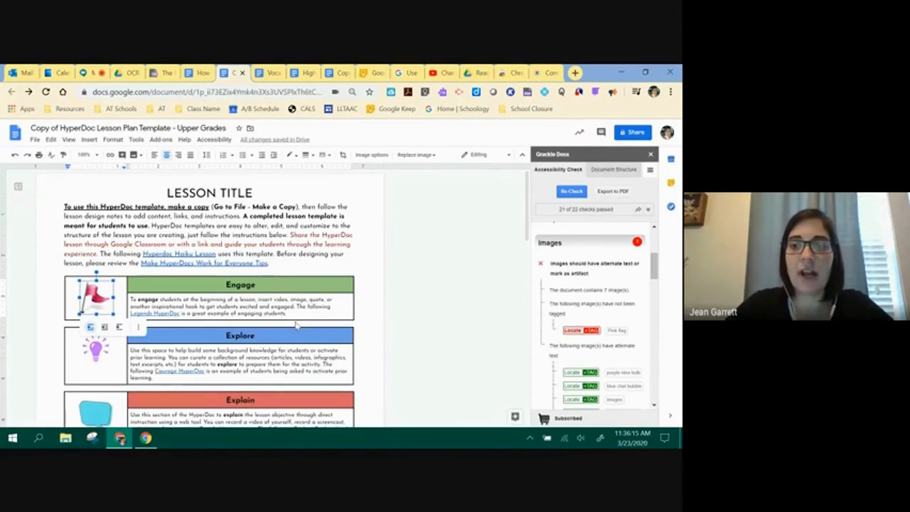
# Step: Rerun the accessibility check after the pink flag image update and look through the document and its check results
pyautogui.click(573, 193)
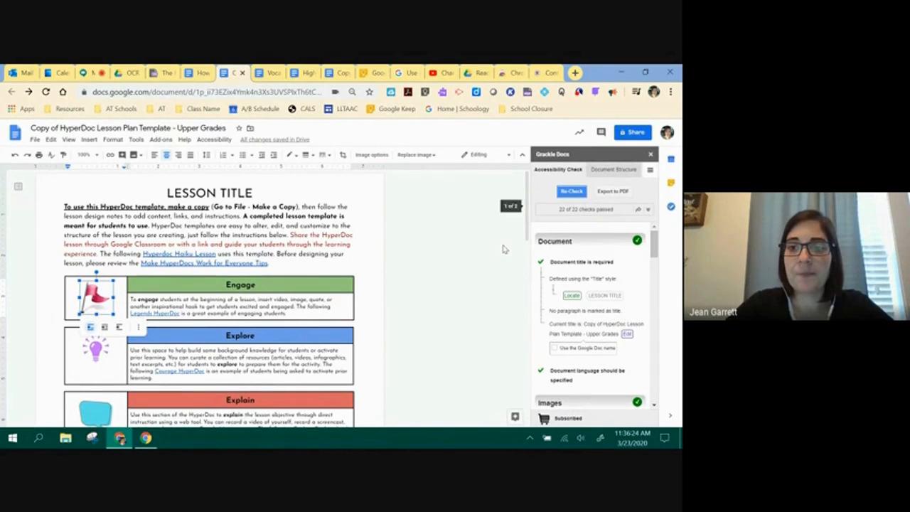
pyautogui.scroll(-8, 598, 324)
pyautogui.scroll(8, 598, 323)
pyautogui.scroll(-4, 598, 324)
pyautogui.scroll(4, 599, 323)
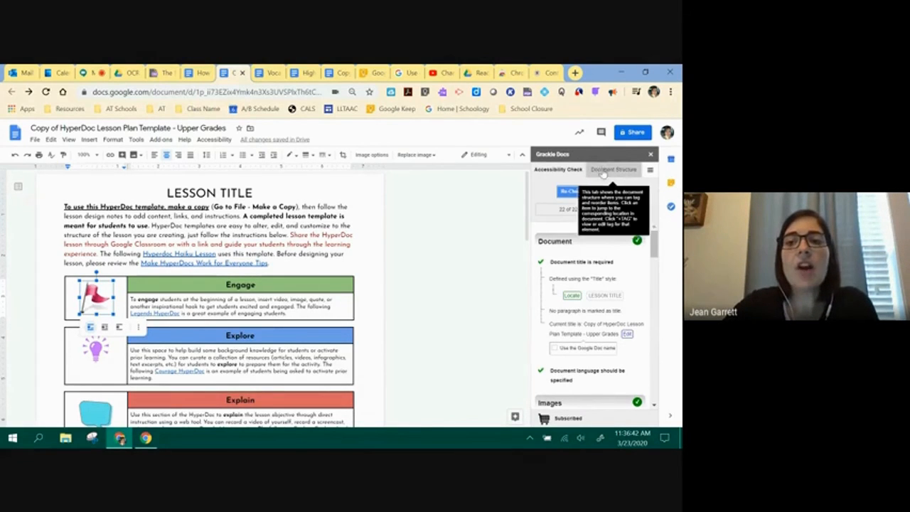
# Step: View the document's tagged structure in Grackle Docs and return to the accessibility check results
pyautogui.click(601, 171)
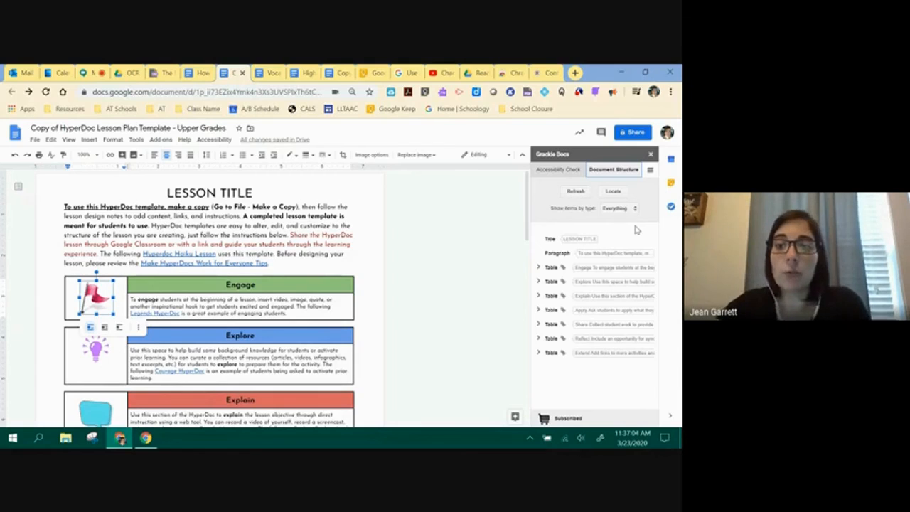
pyautogui.click(565, 174)
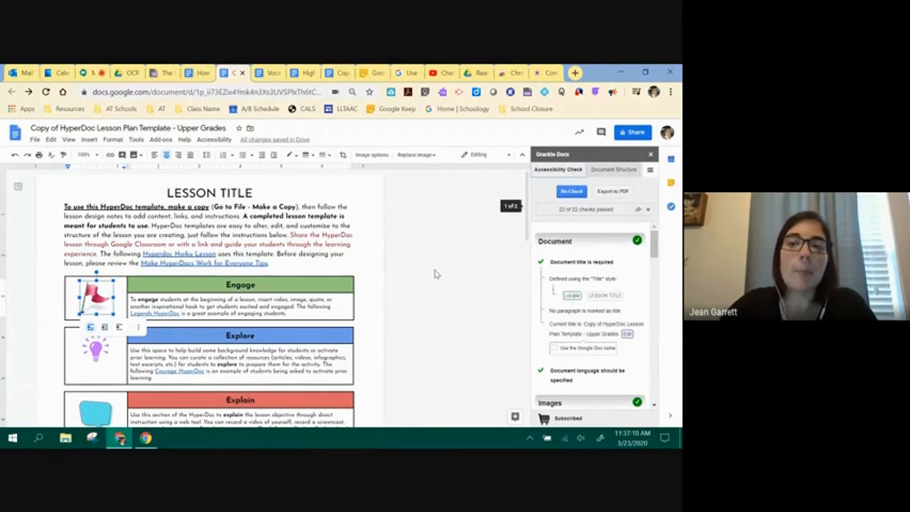
# Step: Switch to the Google Meet call and open its chat to read the participants' messages
pyautogui.click(89, 72)
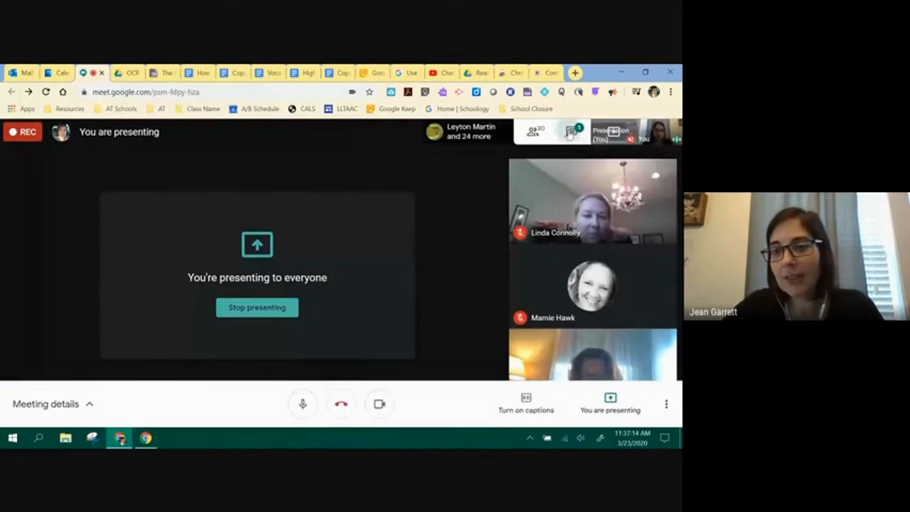
pyautogui.click(571, 132)
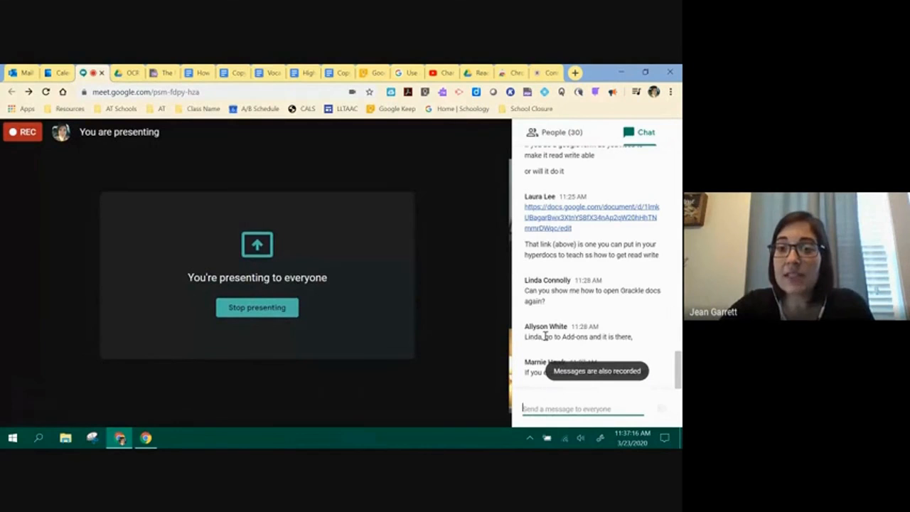